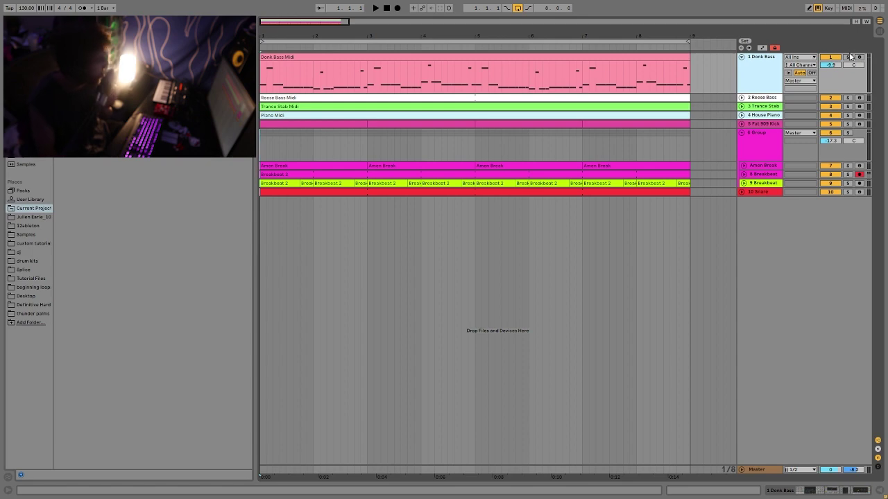
# Step: Solo the Donk Bass track, audition it and open the Donk Bass Midi clip's notes
pyautogui.click(848, 57)
pyautogui.press('space')
pyautogui.doubleClick(565, 57)
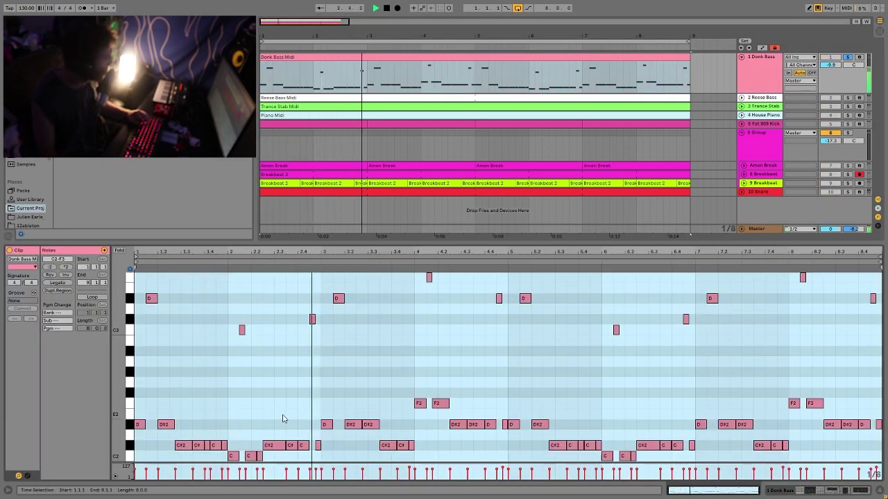
pyautogui.press('space')
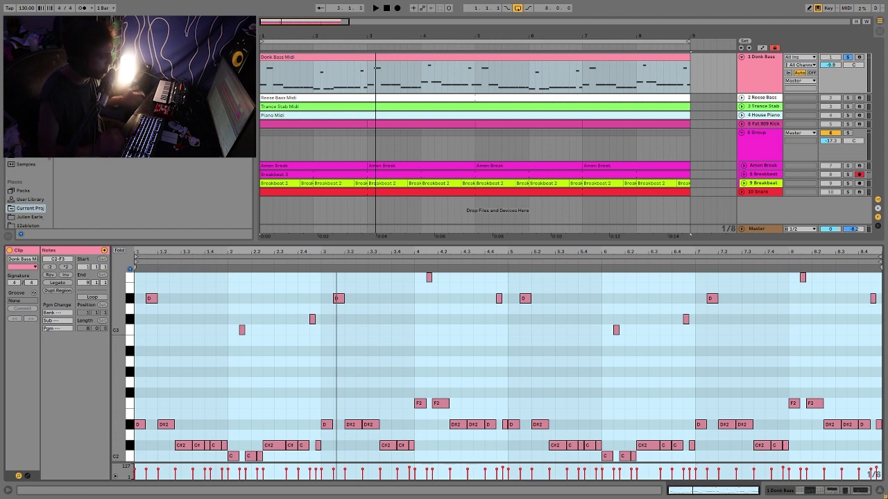
# Step: Audition the Donk Bass together with the soloed House Piano, and take the piano out of solo
pyautogui.click(849, 116)
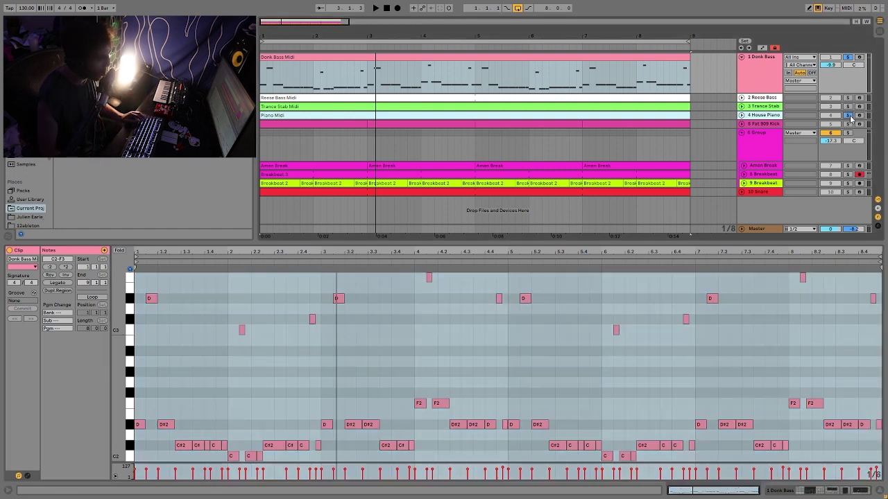
pyautogui.press('space')
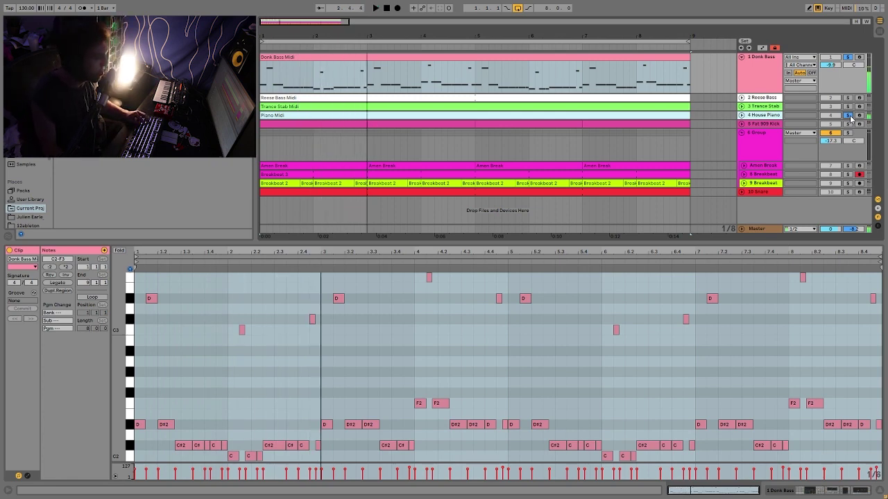
pyautogui.click(849, 117)
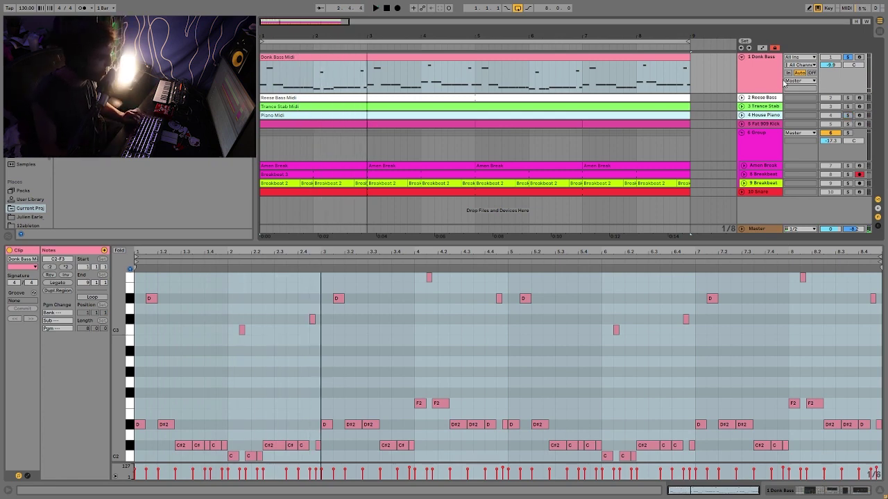
# Step: Show the Donk Bass device chain and examine the envelopes of Operator's oscillators D, C and B
pyautogui.hotkey('shift', 'Tab')
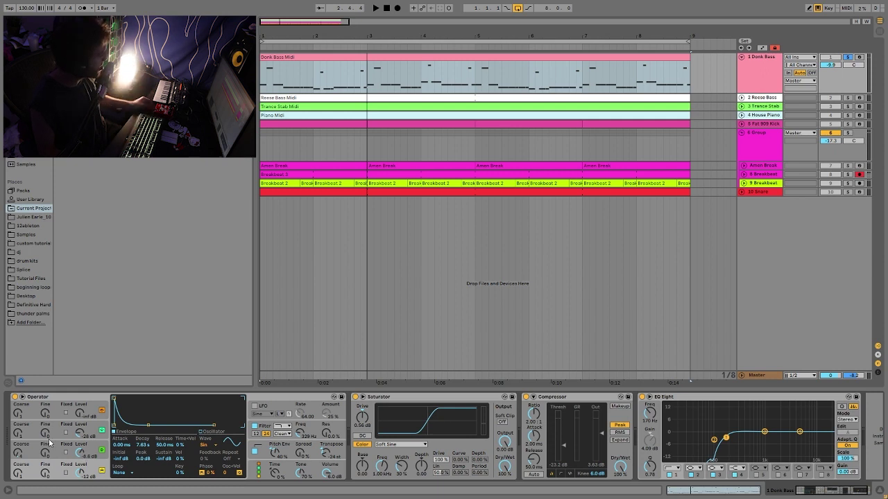
pyautogui.click(100, 451)
pyautogui.click(95, 431)
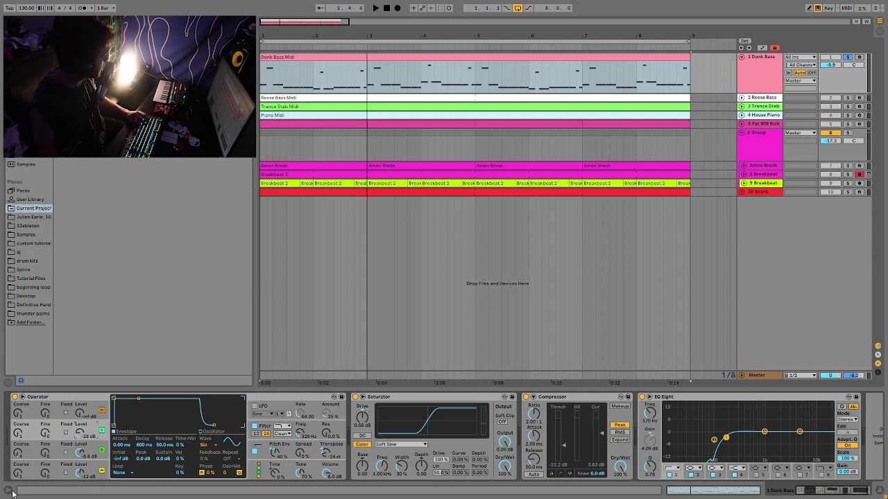
pyautogui.click(64, 452)
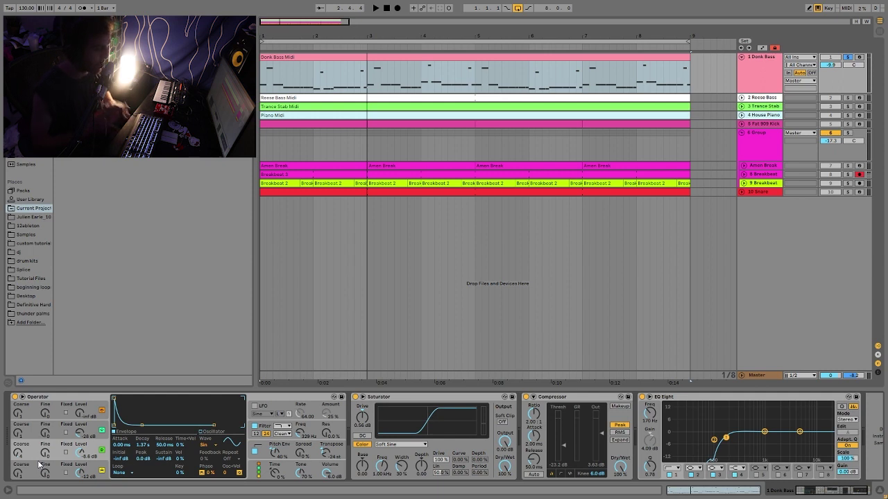
# Step: Audition the Donk Bass and display the filter envelope settings in Operator
pyautogui.press('space')
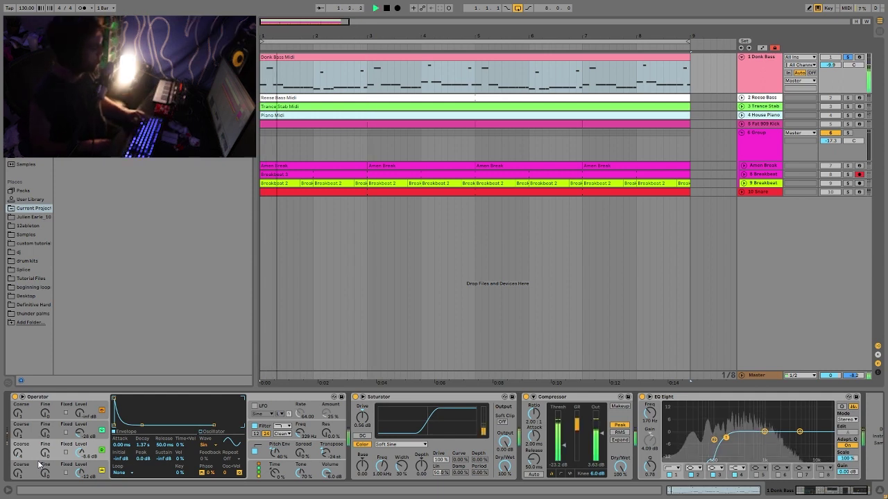
pyautogui.press('space')
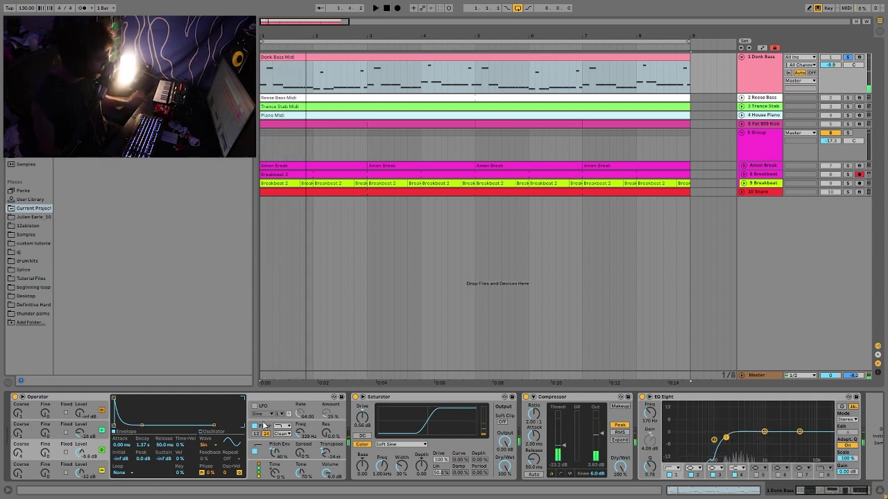
pyautogui.click(264, 427)
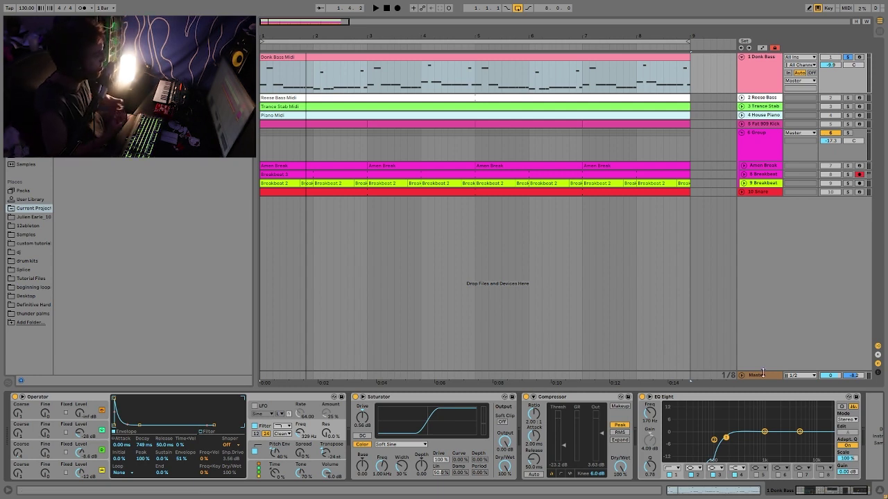
# Step: Compare the soloed Donk Bass with the full mix during playback, and return the Donk Bass to solo
pyautogui.press('space')
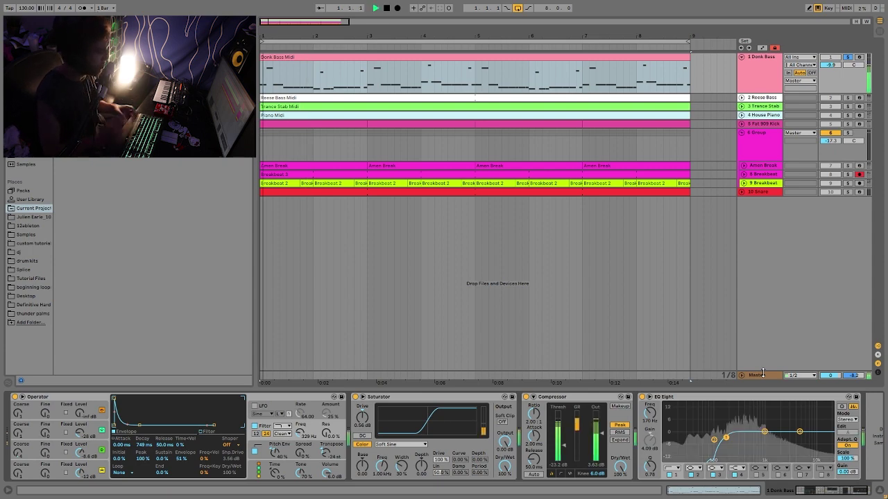
pyautogui.click(846, 57)
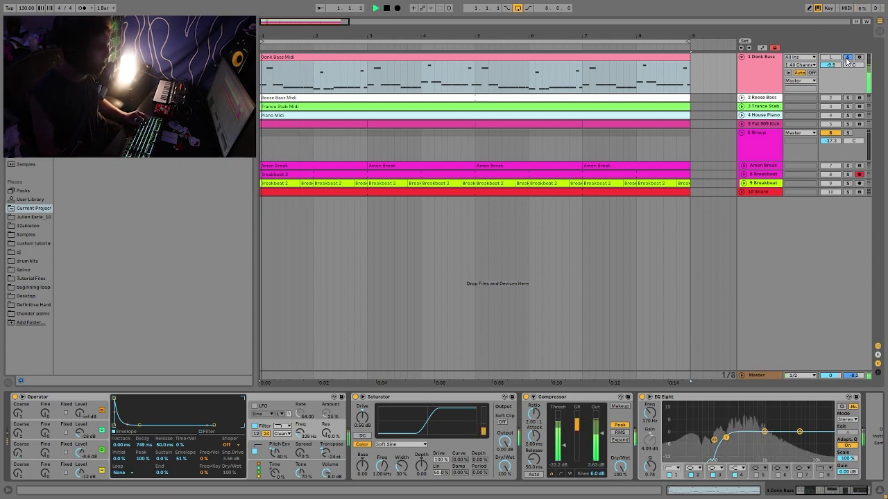
pyautogui.press('space')
pyautogui.press('space')
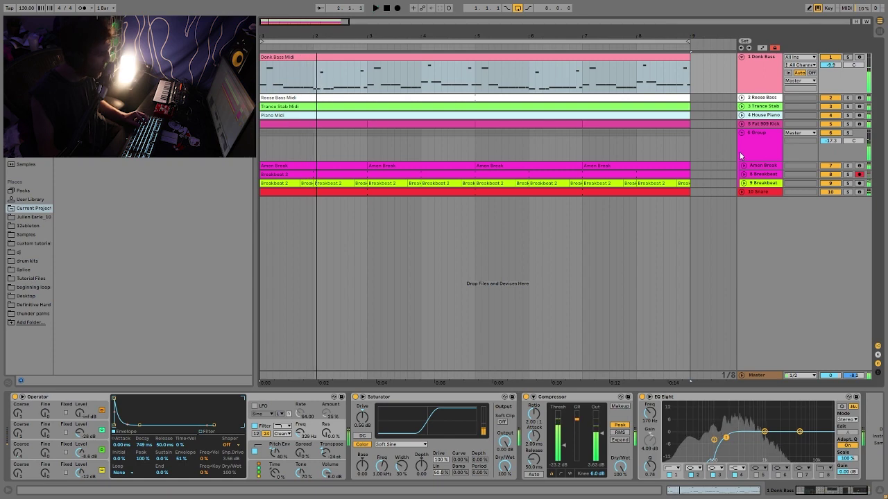
pyautogui.click(847, 57)
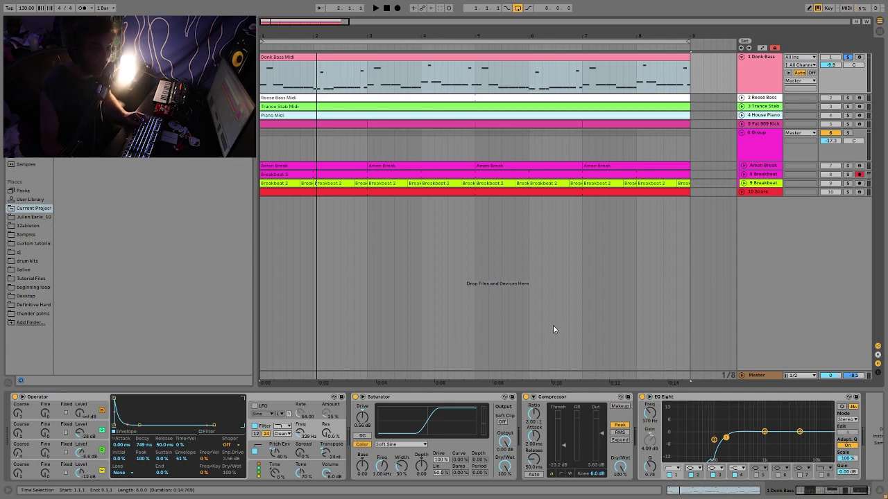
# Step: Solo the Reese Bass track, audition it and open the Reese Bass Midi clip's notes
pyautogui.click(848, 98)
pyautogui.press('space')
pyautogui.click(604, 97)
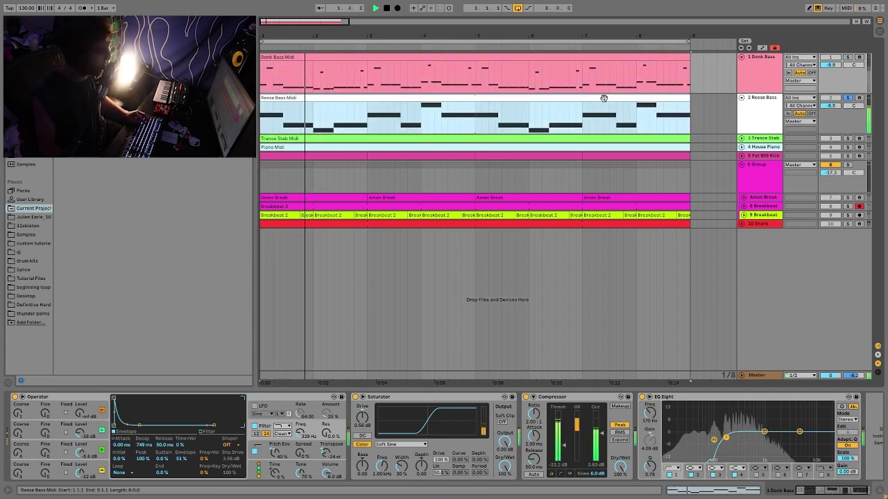
pyautogui.doubleClick(603, 97)
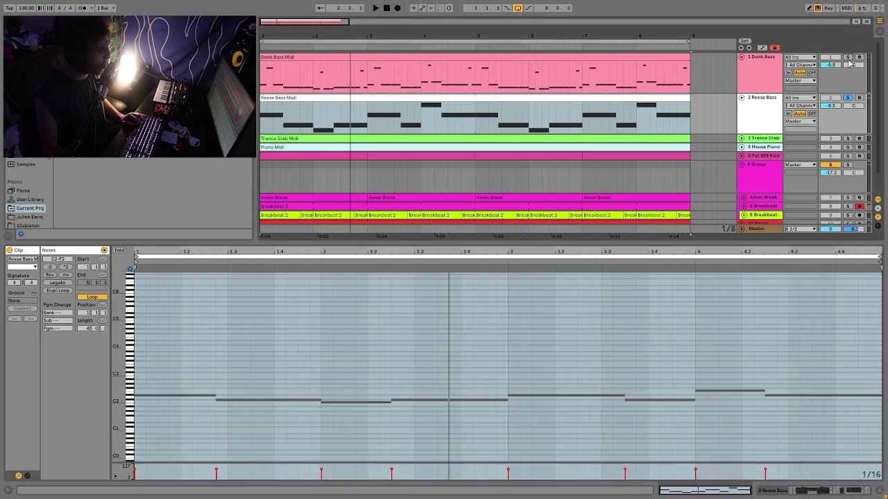
# Step: Audition the Donk Bass and Reese Bass in solo, leaving only the Reese Bass soloed
pyautogui.click(847, 57)
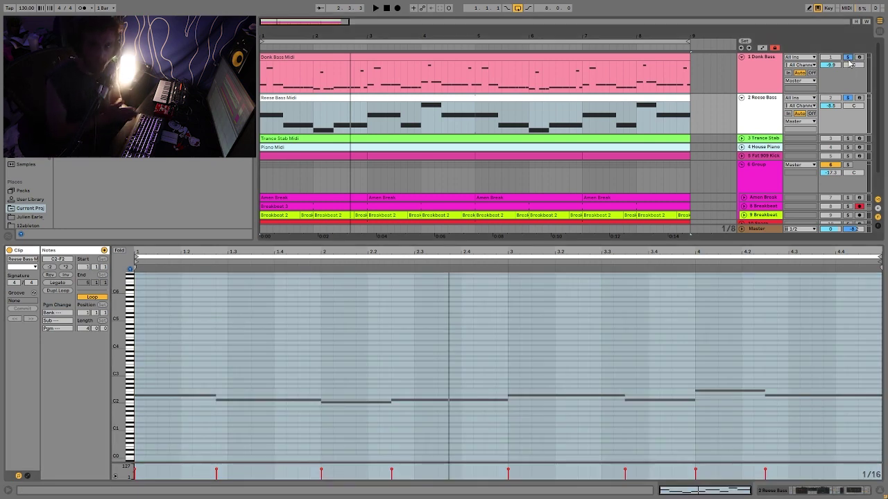
pyautogui.press('space')
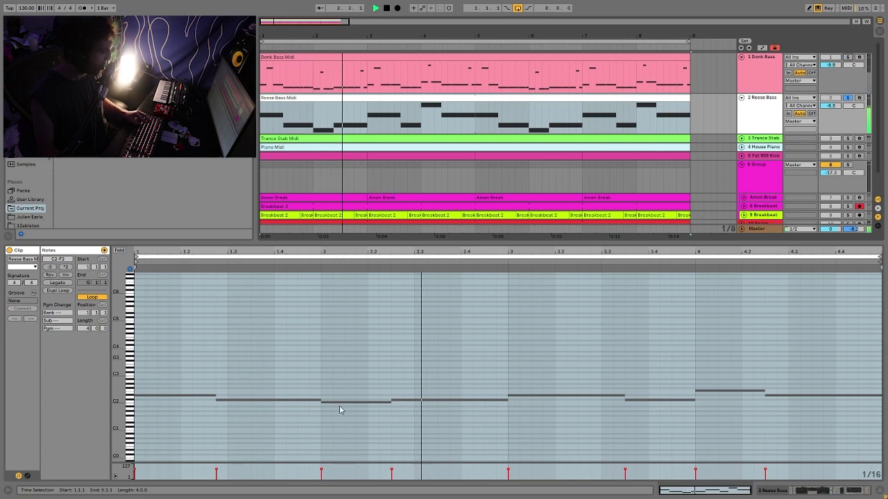
pyautogui.press('space')
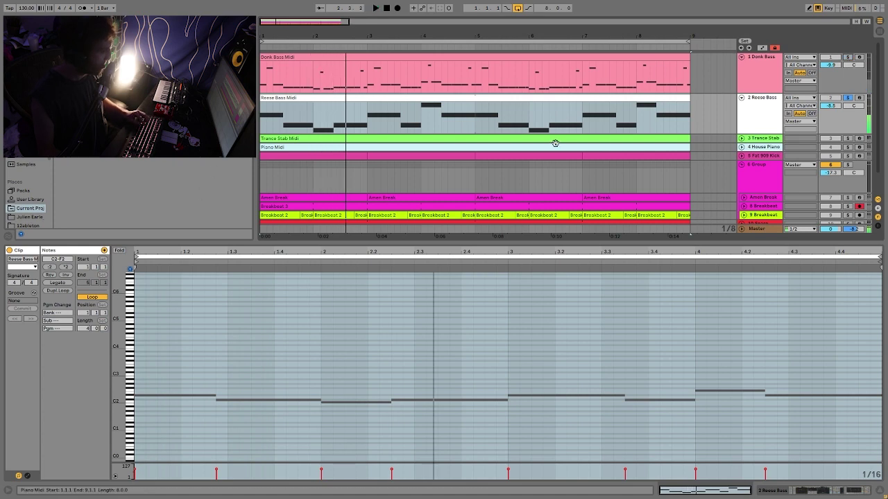
# Step: Audition the Reese Bass and examine its device chain from Wavetable through Drum Buss and EQ Eight to Utility
pyautogui.click(758, 110)
pyautogui.hotkey('shift', 'Tab')
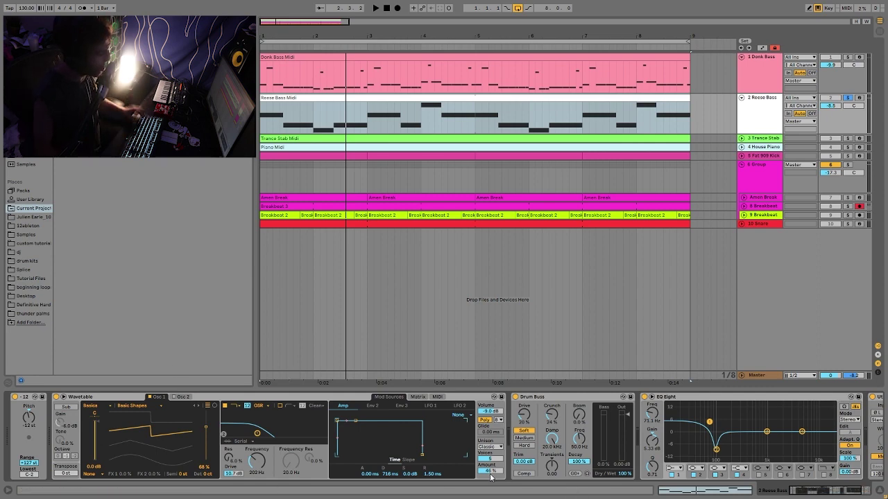
pyautogui.press('space')
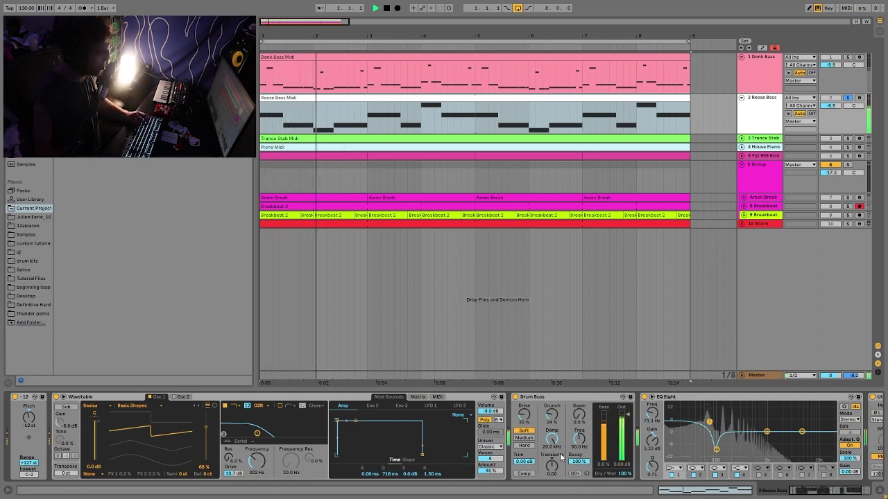
pyautogui.press('space')
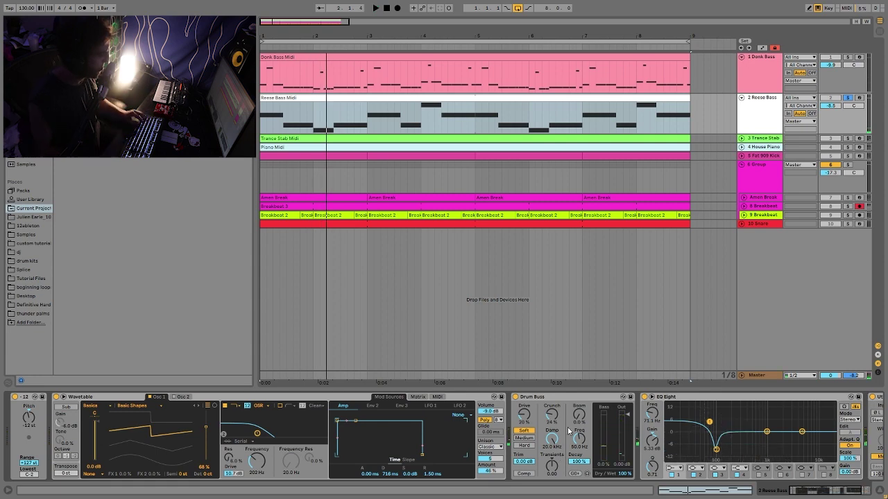
pyautogui.hscroll(3, 570, 459)
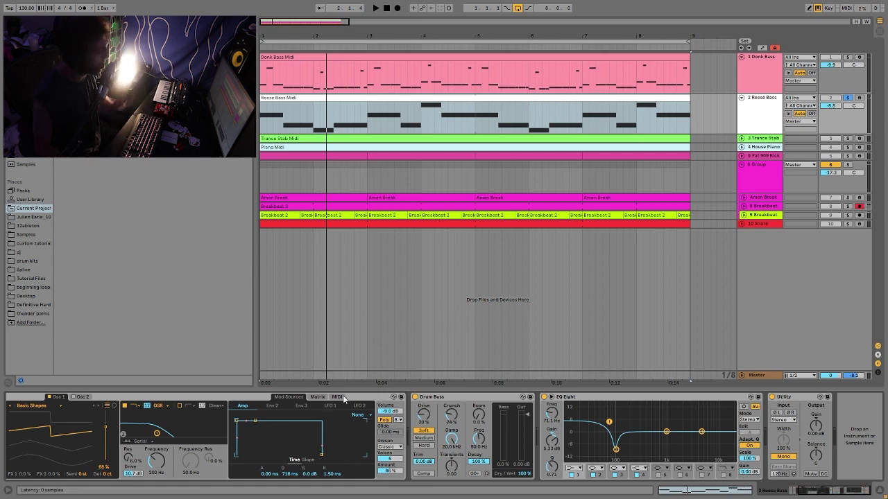
pyautogui.click(367, 421)
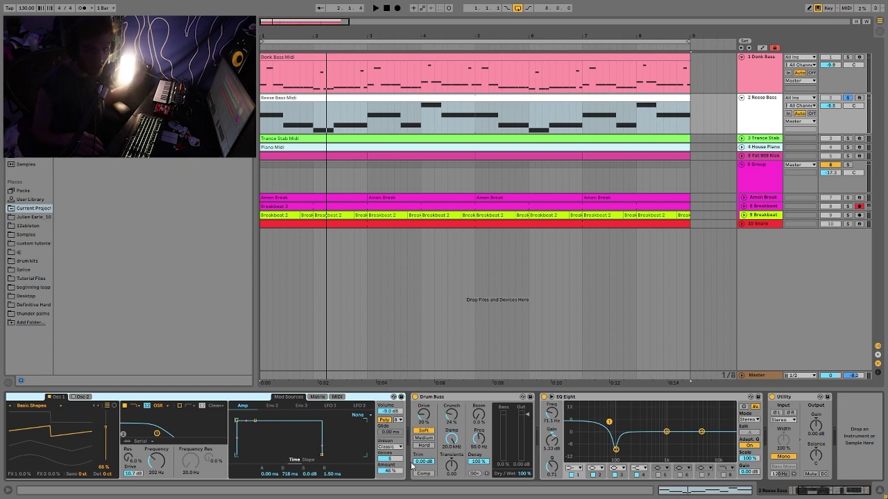
# Step: Solo and audition the Trance Stab track, unfold it and open the Trance Stab Midi clip's notes
pyautogui.click(846, 138)
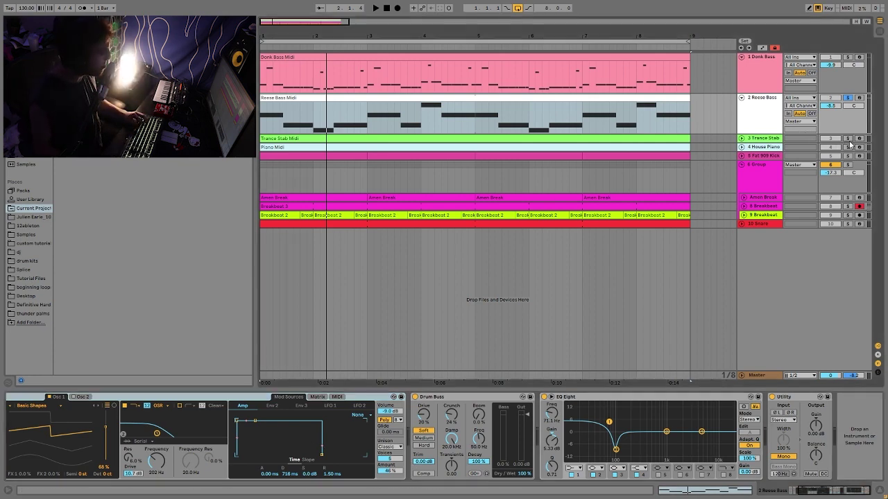
pyautogui.click(763, 142)
pyautogui.press('space')
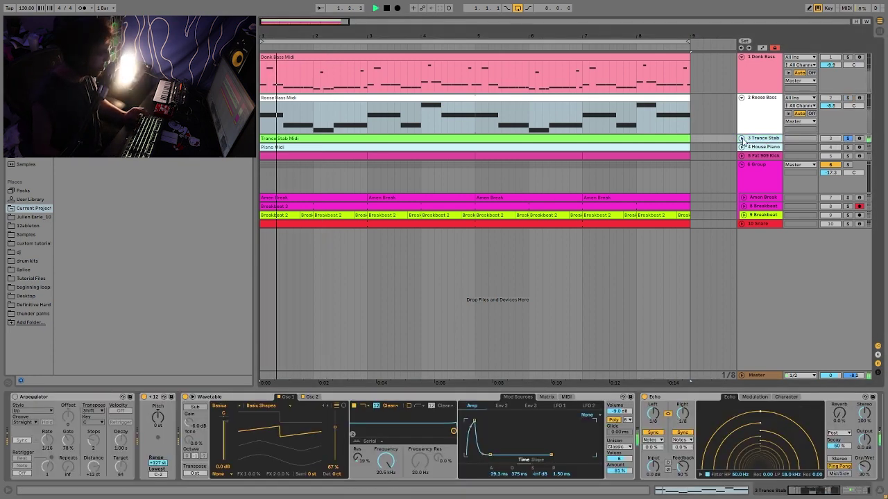
pyautogui.click(741, 138)
pyautogui.doubleClick(656, 138)
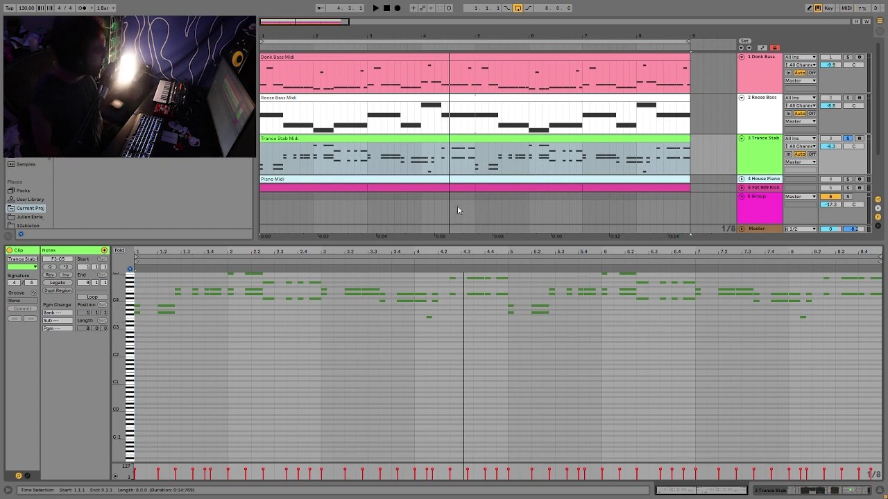
# Step: Compare the notes of the Piano Midi clip with those of the Trance Stab Midi clip
pyautogui.click(390, 179)
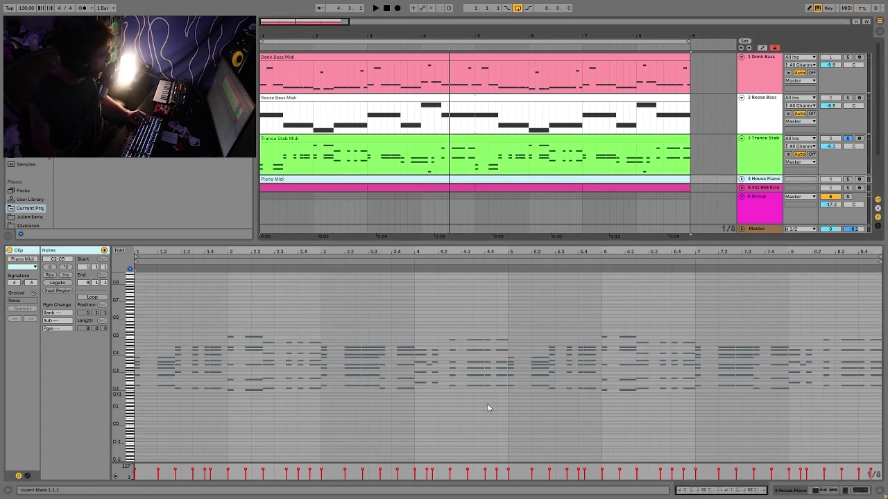
pyautogui.click(428, 138)
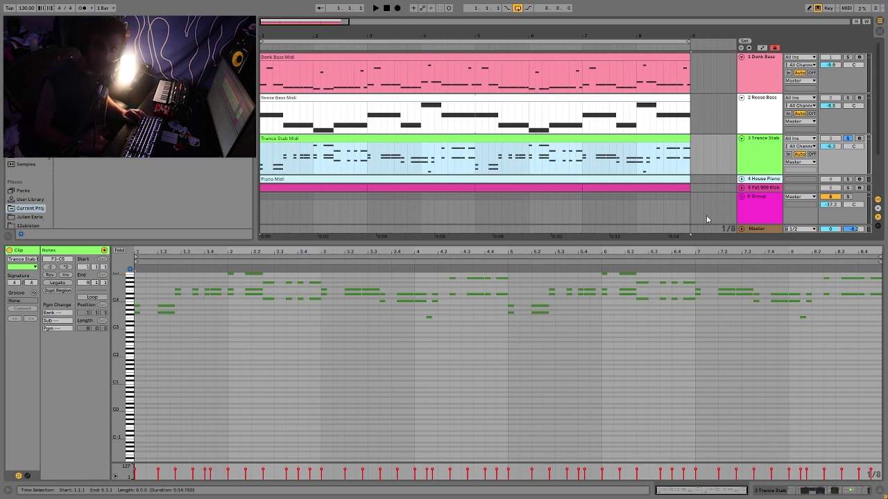
# Step: Audition the Trance Stab together with the Reese Bass and House Piano, and return to soloing only the Trance Stab
pyautogui.press('space')
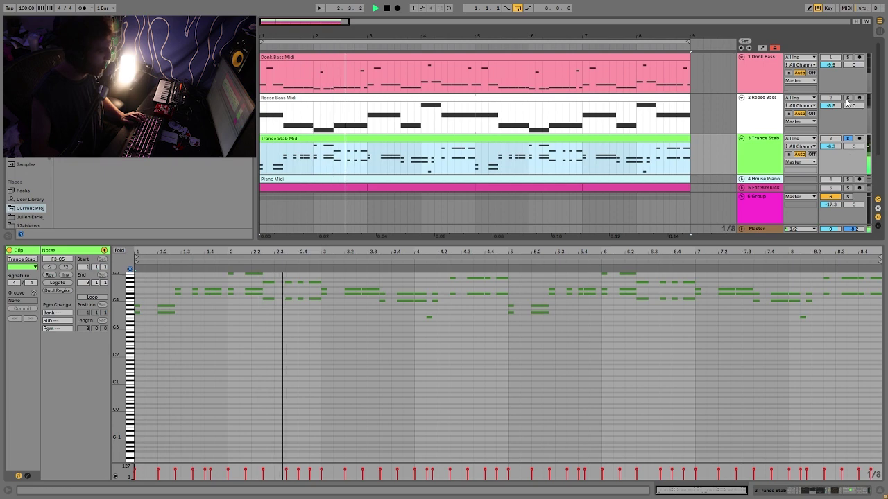
pyautogui.click(849, 162)
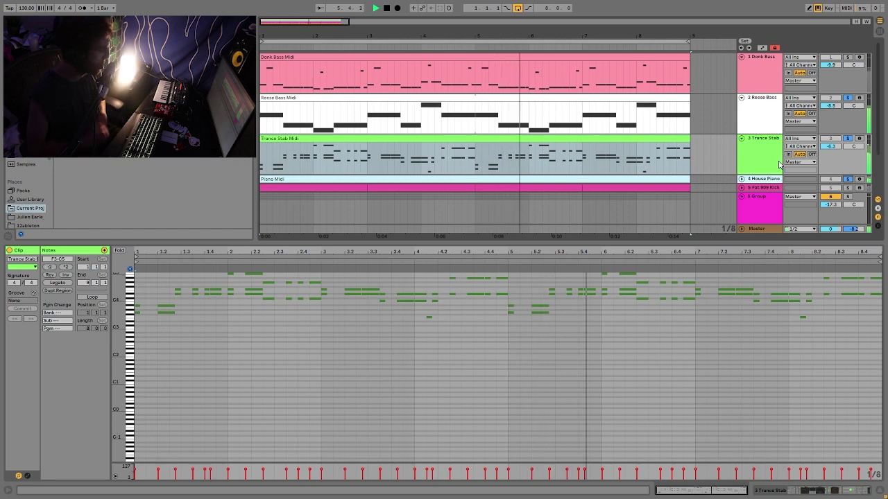
pyautogui.click(847, 138)
pyautogui.press('space')
pyautogui.click(838, 138)
pyautogui.click(847, 138)
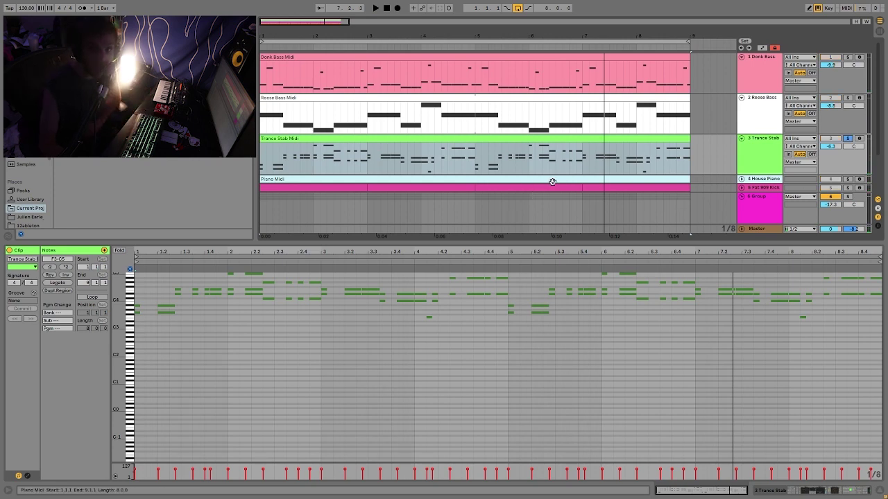
# Step: Show the Trance Stab device chain with its Arpeggiator, Wavetable and Echo, and audition the track
pyautogui.click(759, 167)
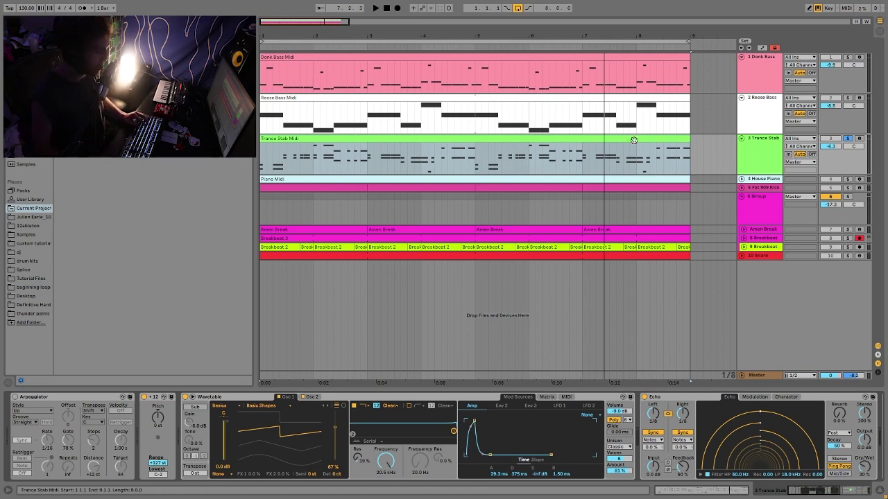
pyautogui.press('space')
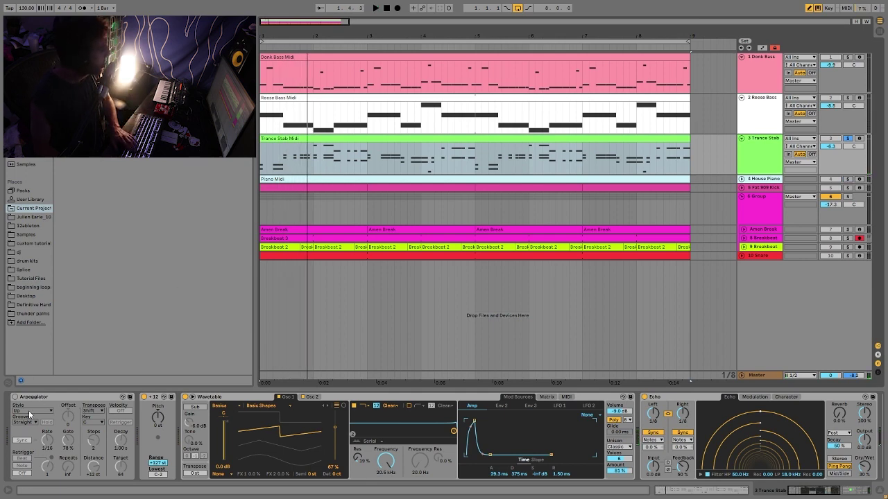
# Step: Delete the Arpeggiator and the +12 Pitch device from the Trance Stab device chain
pyautogui.click(47, 401)
pyautogui.press('Delete')
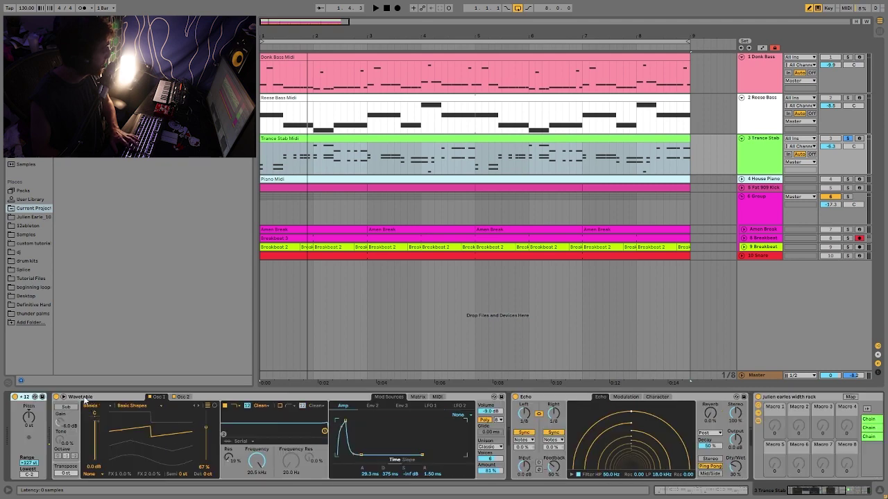
pyautogui.press('Delete')
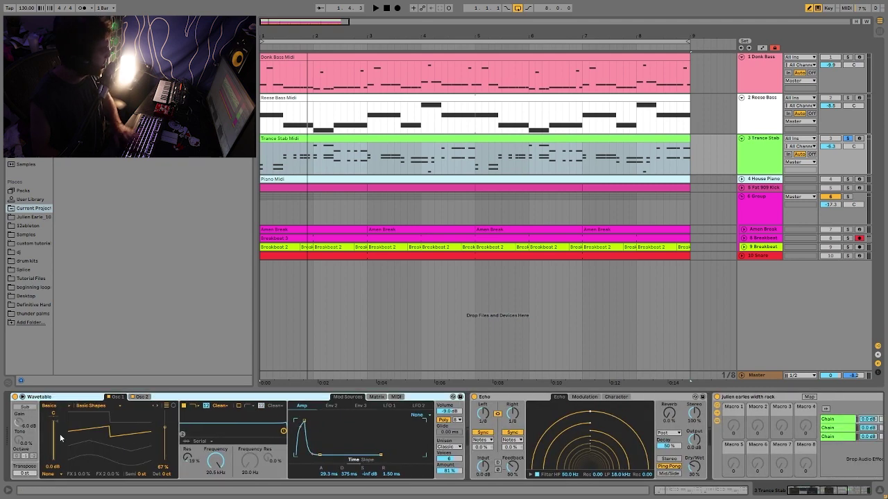
# Step: Show the second oscillator of the Trance Stab's Wavetable and audition the track without the removed devices
pyautogui.click(141, 397)
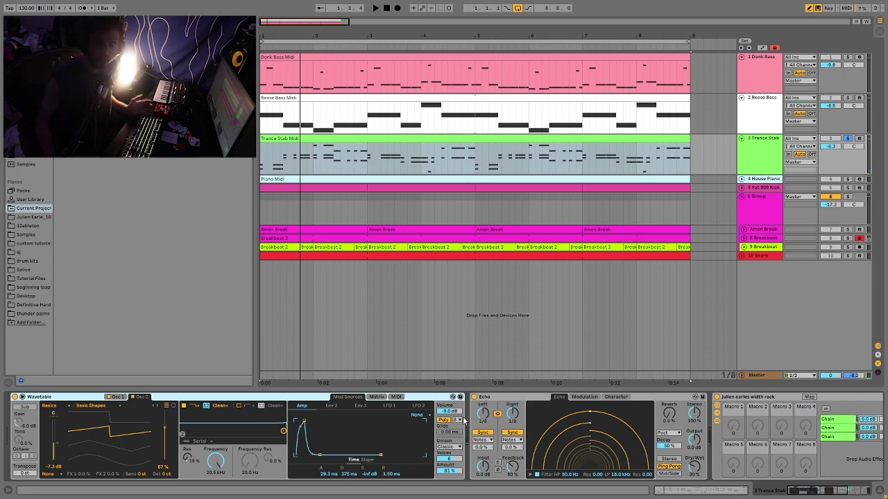
pyautogui.press('space')
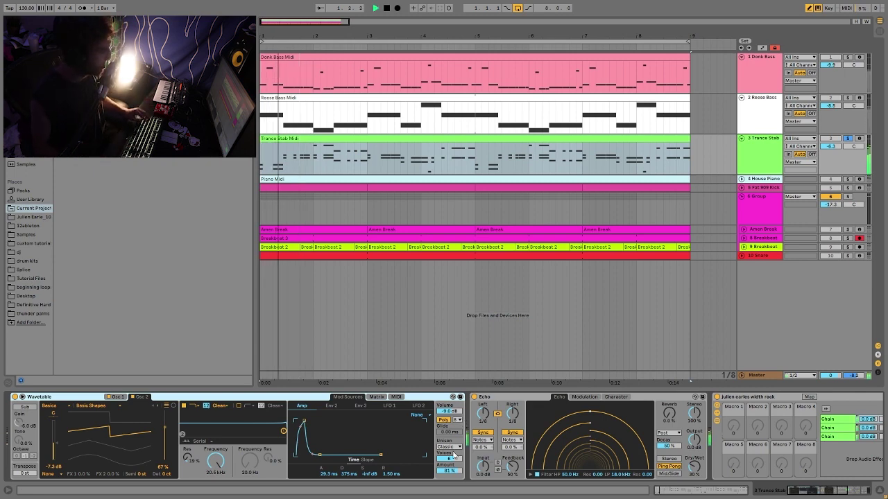
pyautogui.press('space')
# Step: Remove the EQ Three rack and the Drum Buss from the Trance Stab chain, and collapse the width rack's chain list
pyautogui.hscroll(5, 430, 444)
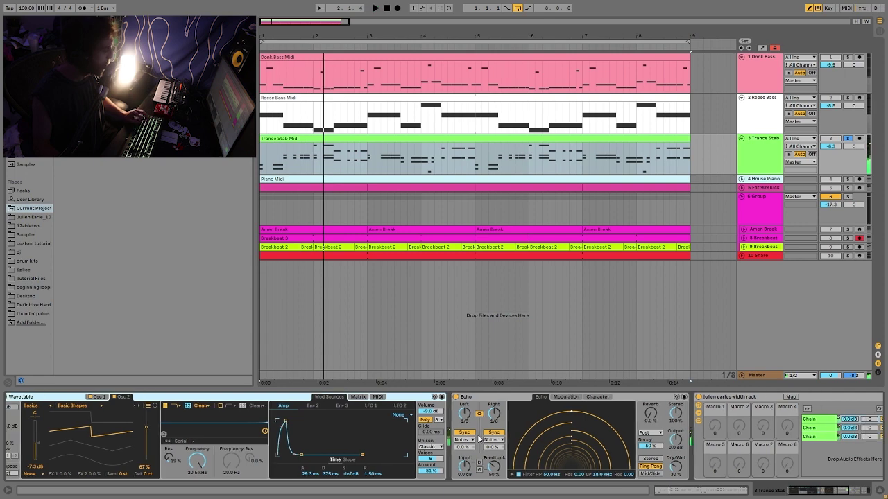
pyautogui.hscroll(4, 566, 478)
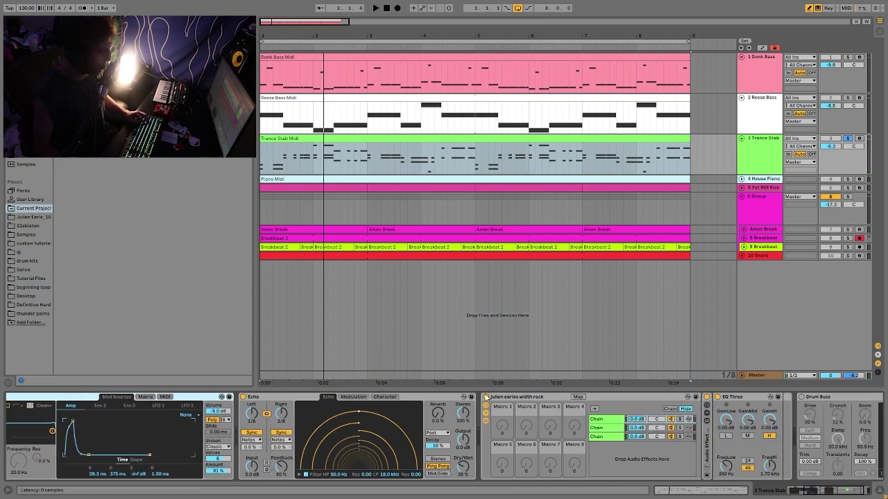
pyautogui.press('Delete')
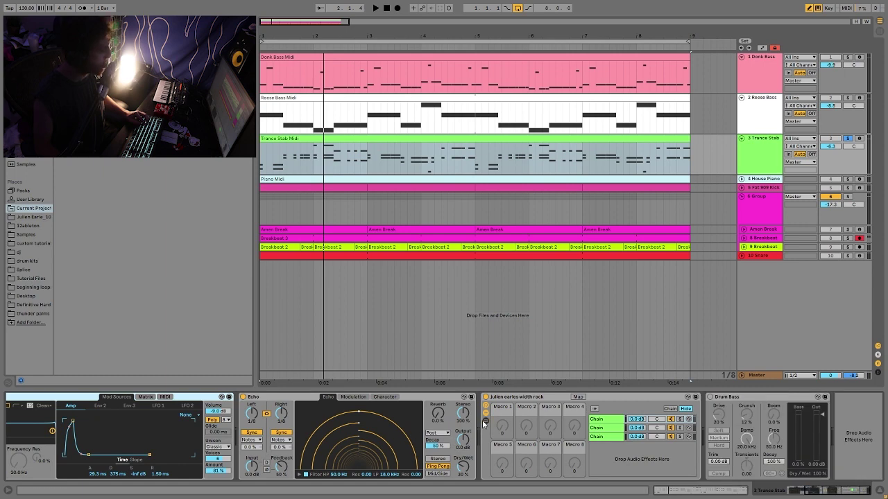
pyautogui.click(487, 417)
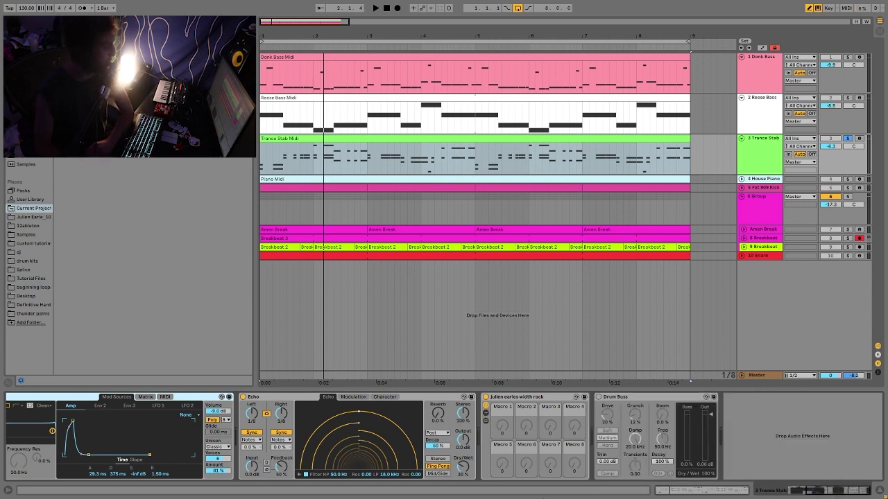
pyautogui.click(620, 397)
pyautogui.press('Delete')
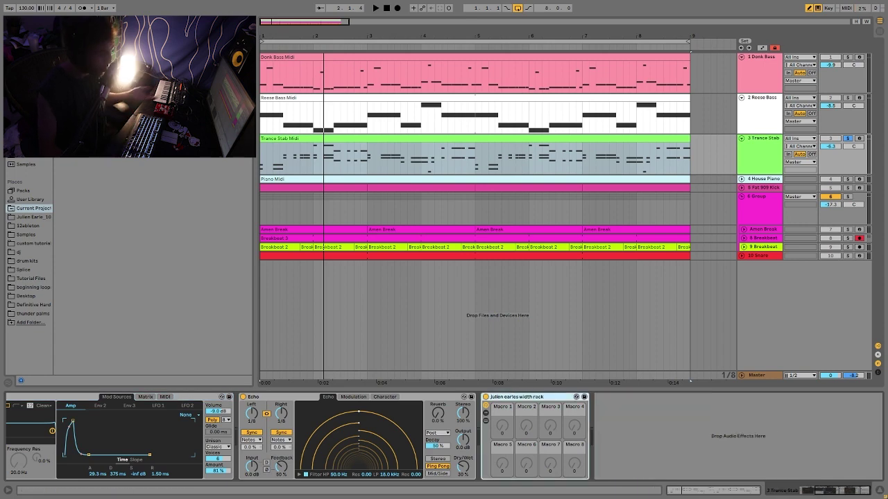
pyautogui.press('space')
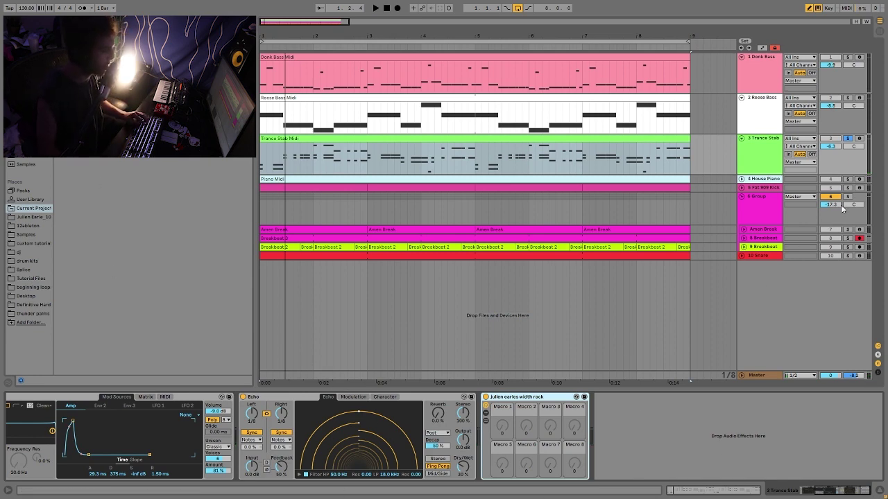
pyautogui.press('space')
pyautogui.click(846, 179)
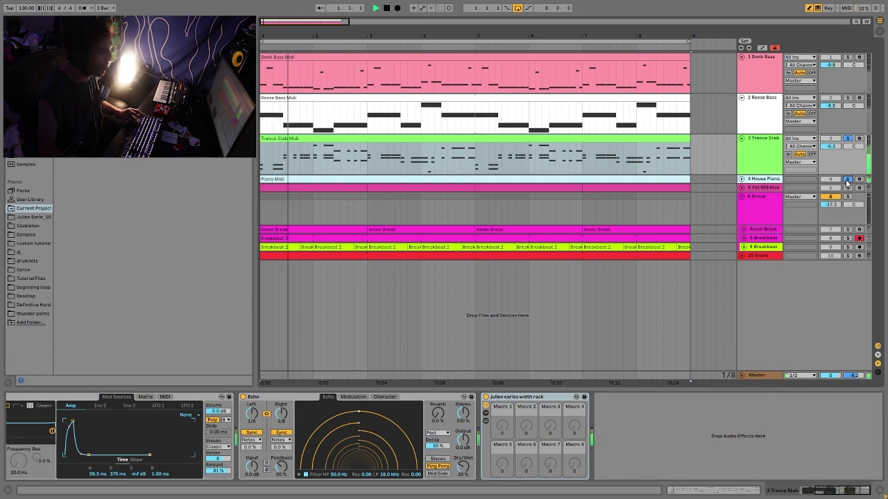
pyautogui.press('space')
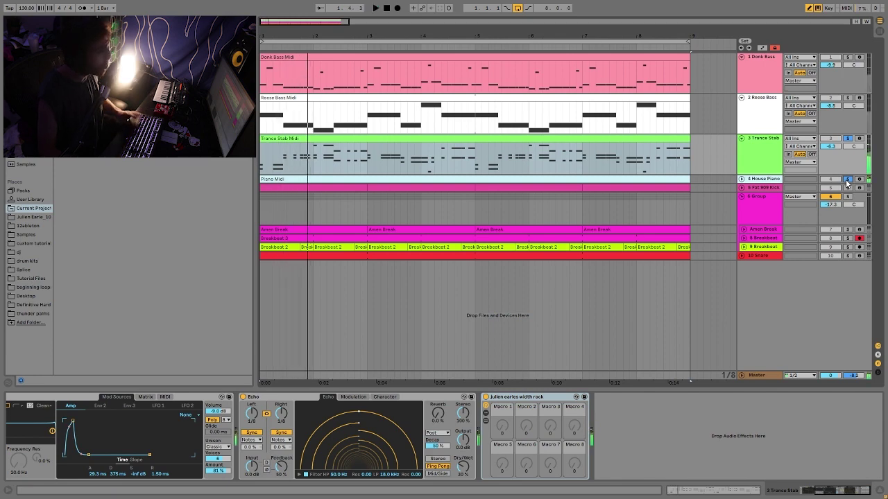
pyautogui.click(769, 179)
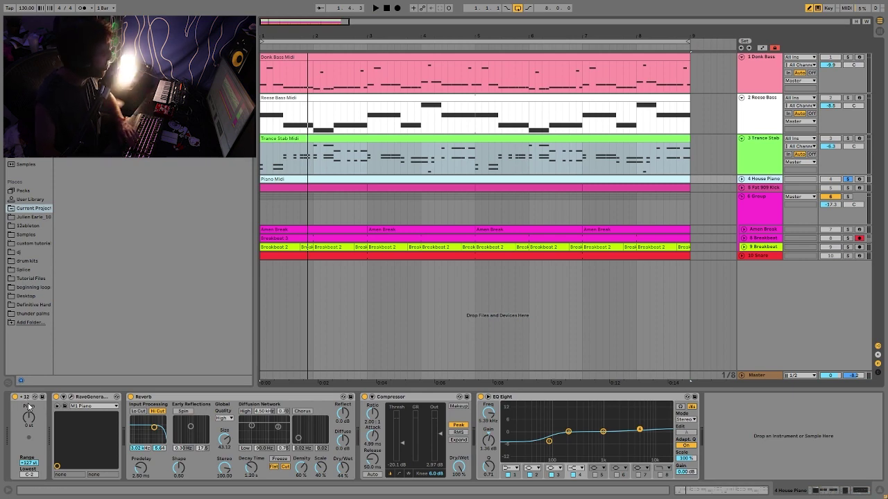
pyautogui.press('Delete')
pyautogui.press('space')
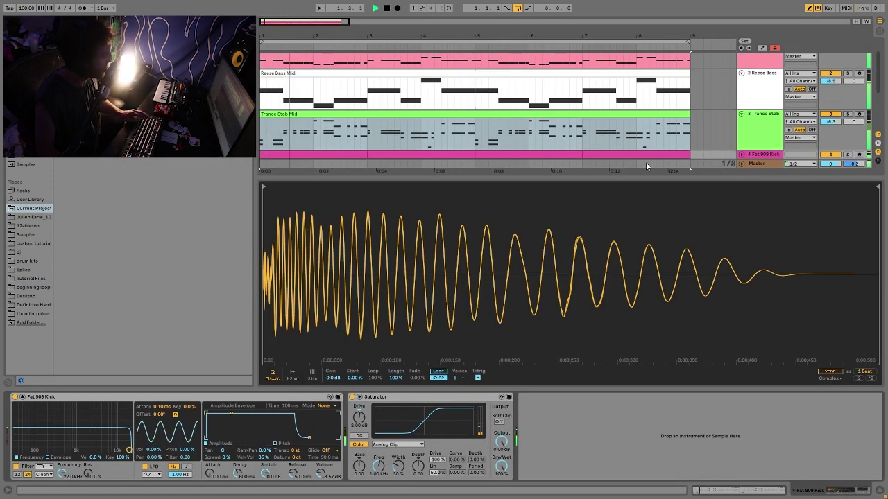
pyautogui.hotkey('ctrl', 'z')
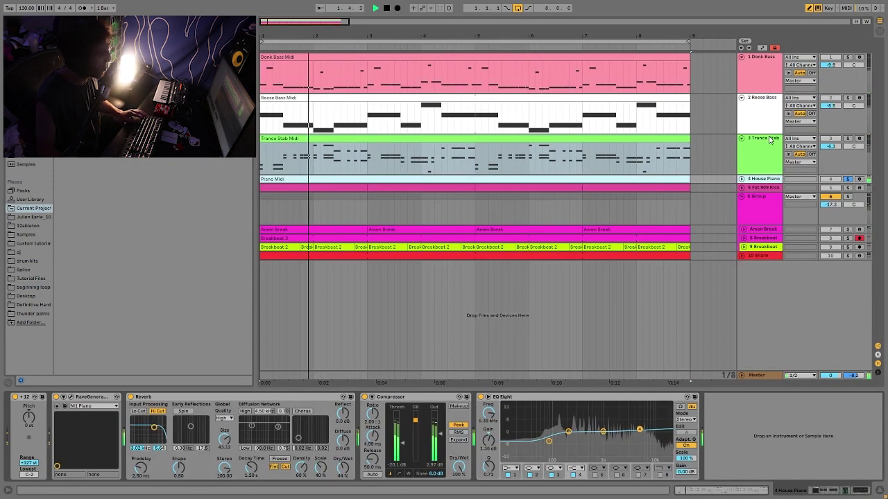
# Step: Delete the +12 Pitch device from the House Piano chain and stop playback
pyautogui.click(26, 401)
pyautogui.press('Delete')
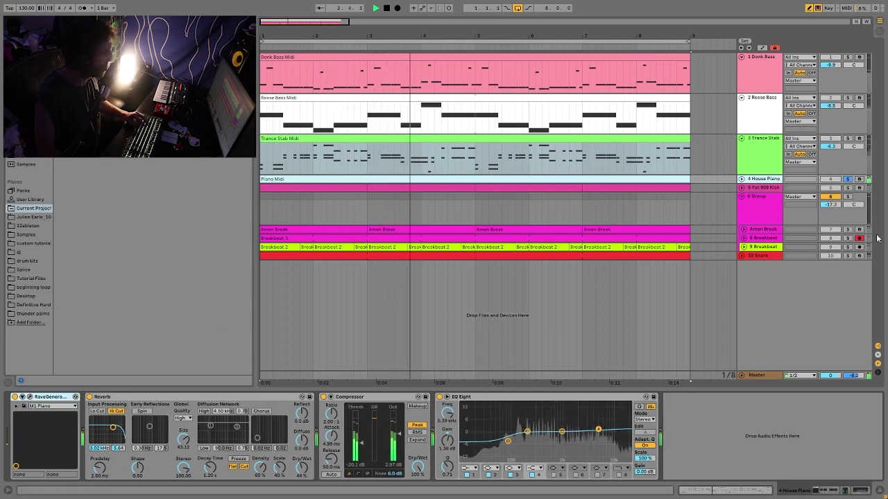
pyautogui.press('space')
# Step: Open the Piano Midi clip's notes, audition them and select the lowest notes in the first two bars
pyautogui.doubleClick(668, 180)
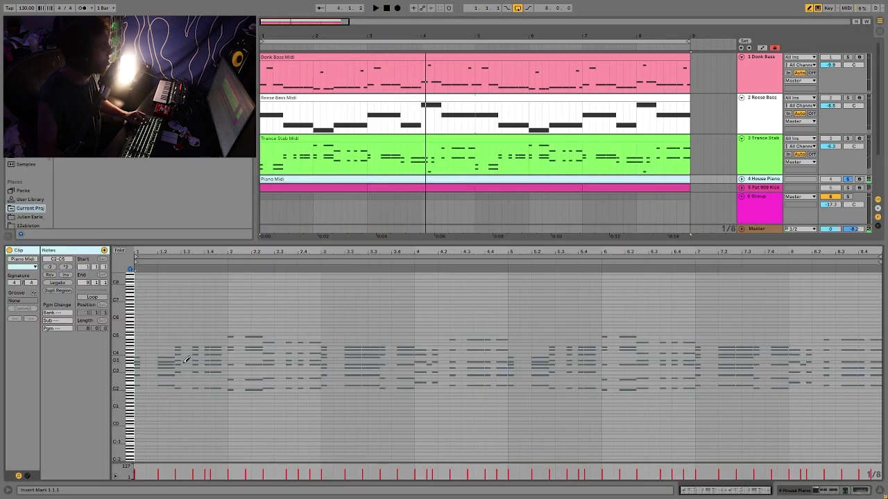
pyautogui.moveTo(119, 386); pyautogui.dragTo(98, 413)
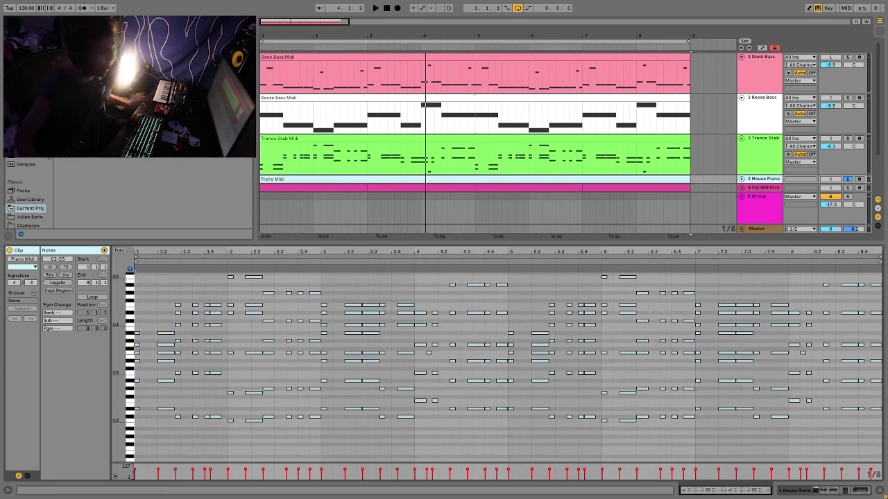
pyautogui.press('space')
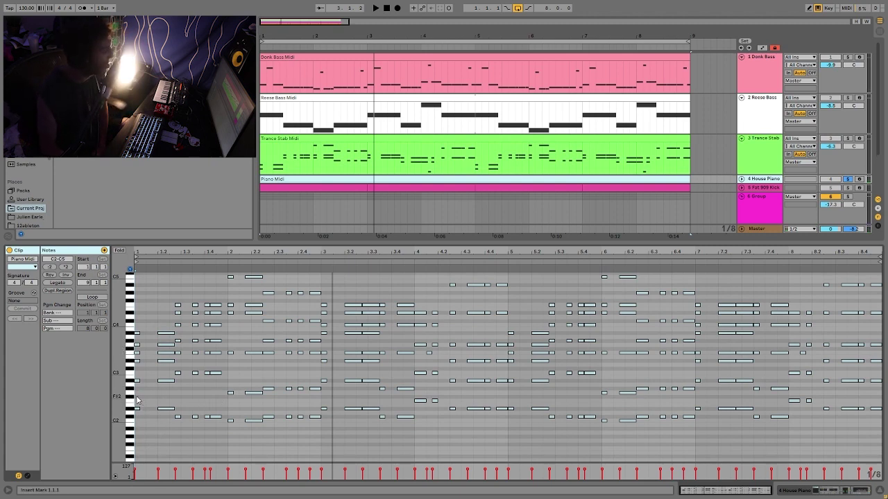
pyautogui.moveTo(137, 400); pyautogui.dragTo(299, 444)
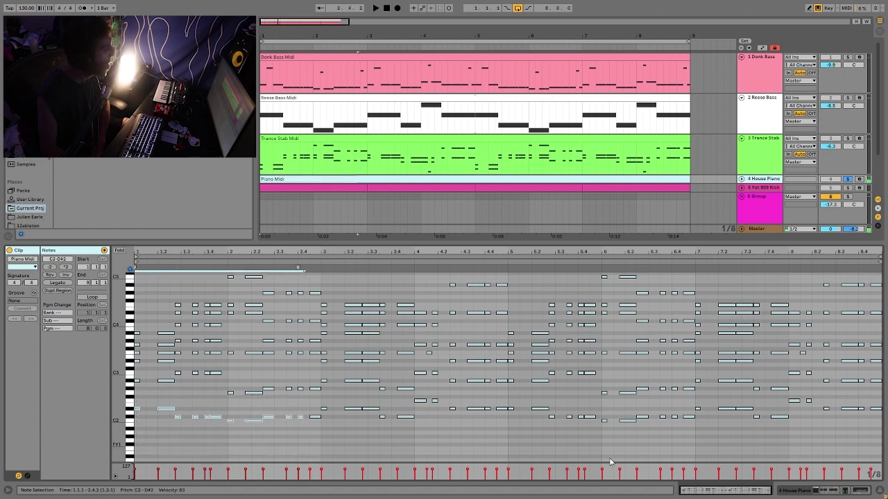
# Step: Try extra short G2 and F2 notes at the start of the Piano Midi clip and remove them
pyautogui.doubleClick(143, 394)
pyautogui.doubleClick(140, 401)
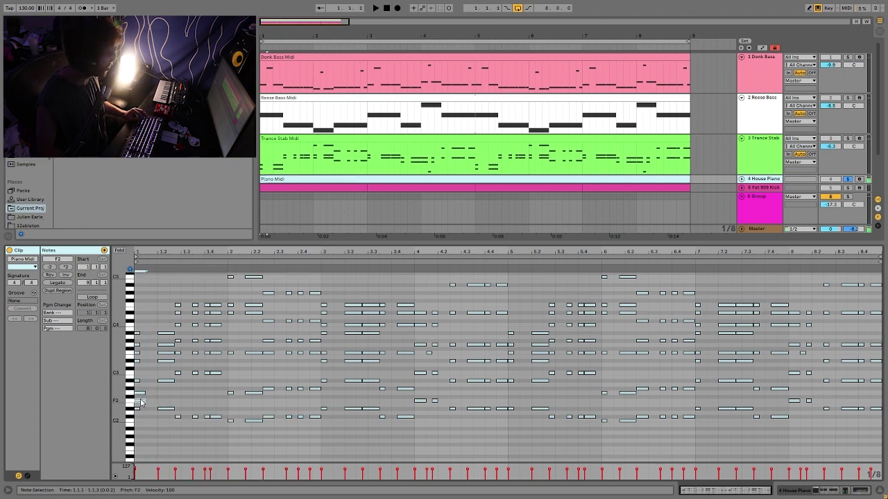
pyautogui.doubleClick(141, 400)
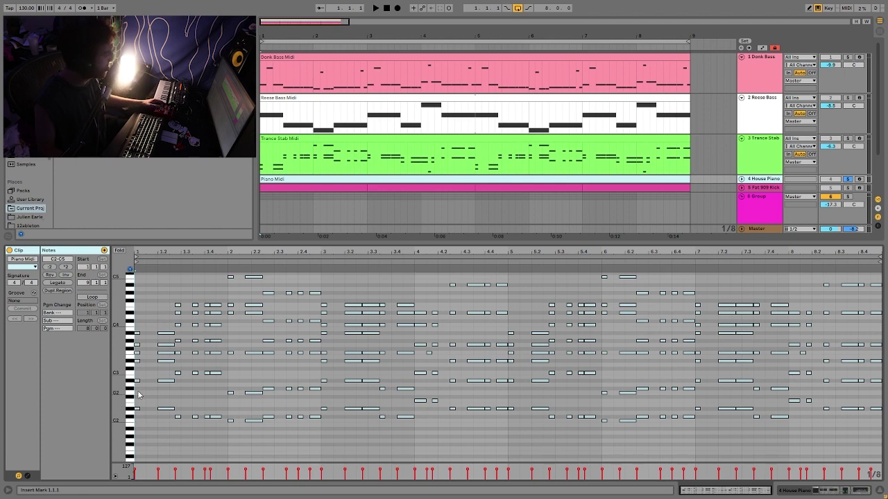
# Step: Examine the F3, G3 and A#3 notes of the Piano Midi clip's opening chord and audition the passage
pyautogui.click(137, 355)
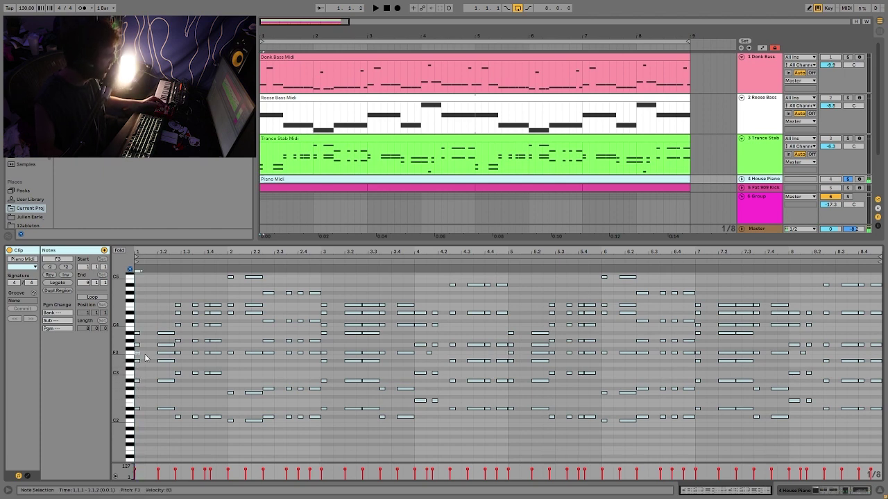
pyautogui.press('Up')
pyautogui.press('Up')
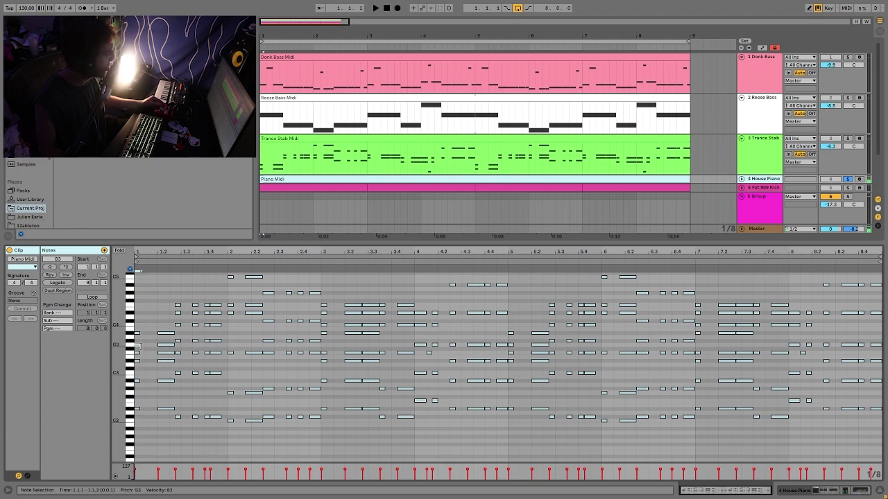
pyautogui.click(135, 341)
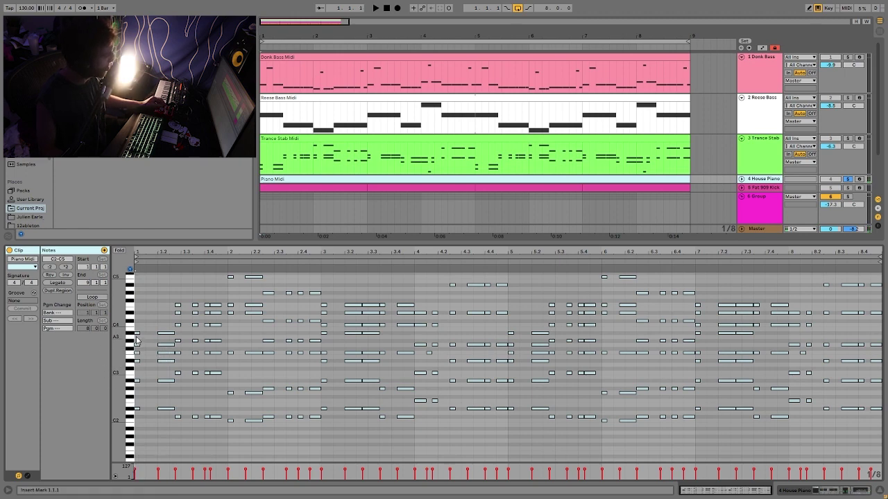
pyautogui.click(136, 333)
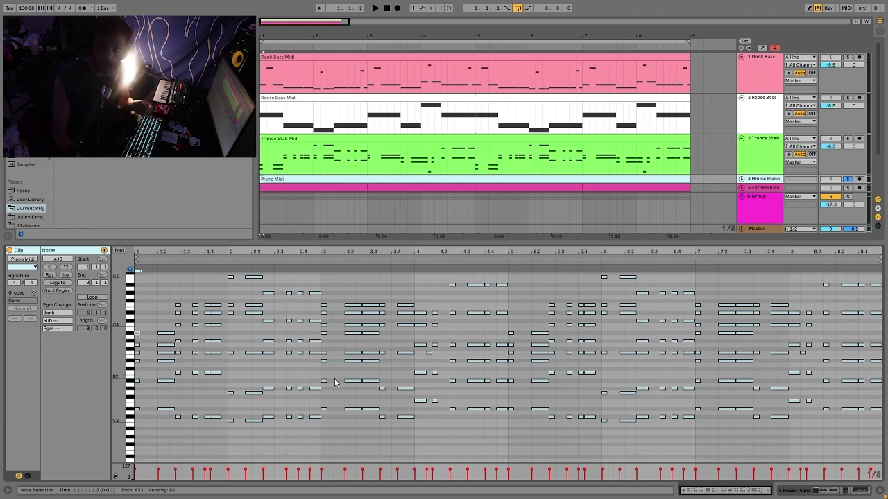
pyautogui.press('space')
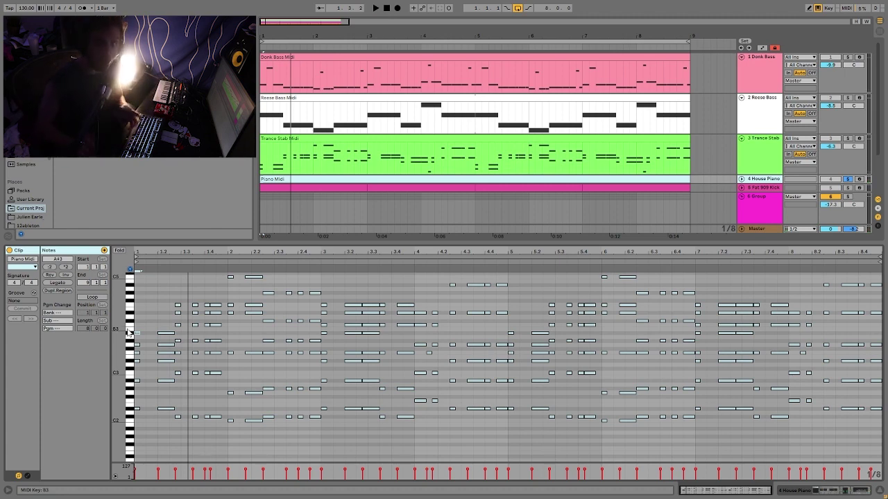
pyautogui.moveTo(171, 324); pyautogui.dragTo(129, 337)
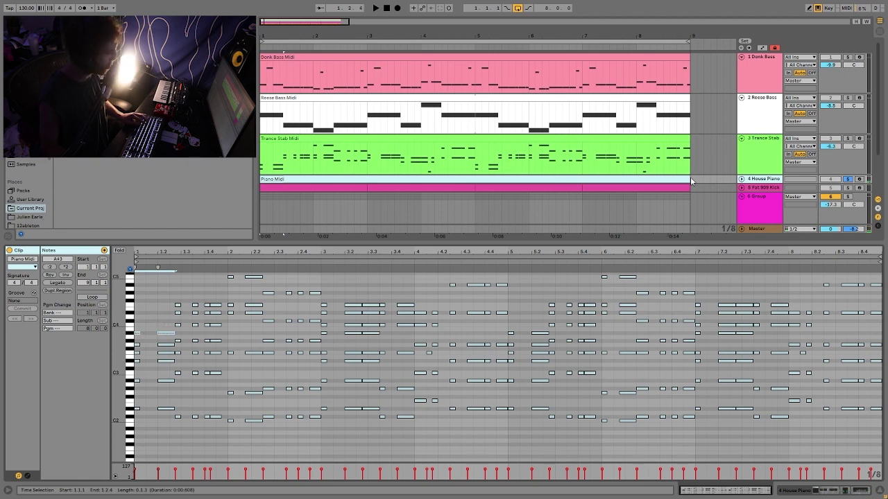
# Step: Arm the House Piano track for recording and play piano chords on it with the computer MIDI keyboard
pyautogui.click(859, 179)
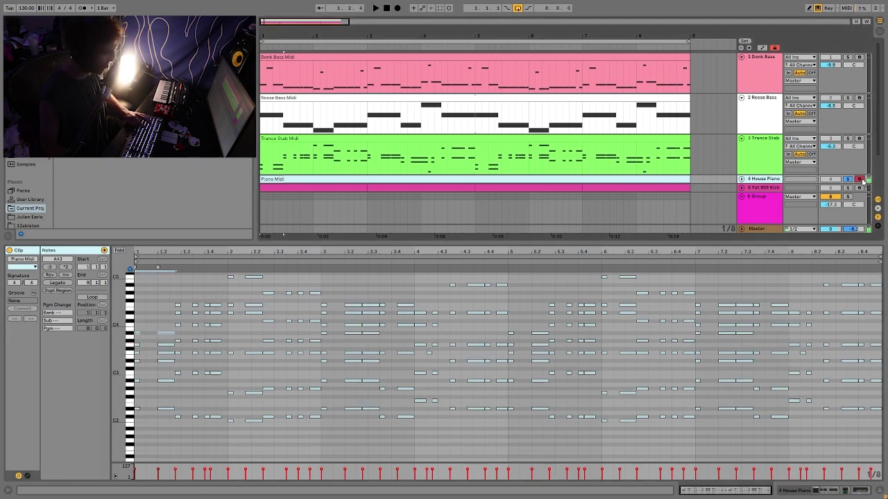
pyautogui.press('a')
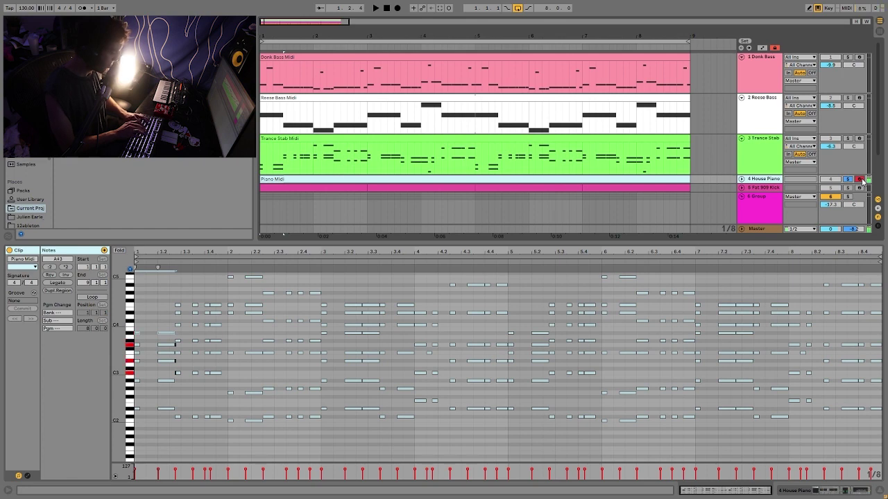
pyautogui.press('f')
pyautogui.press('y')
pyautogui.press('k')
pyautogui.press('g')
pyautogui.press('u')
pyautogui.press('l')
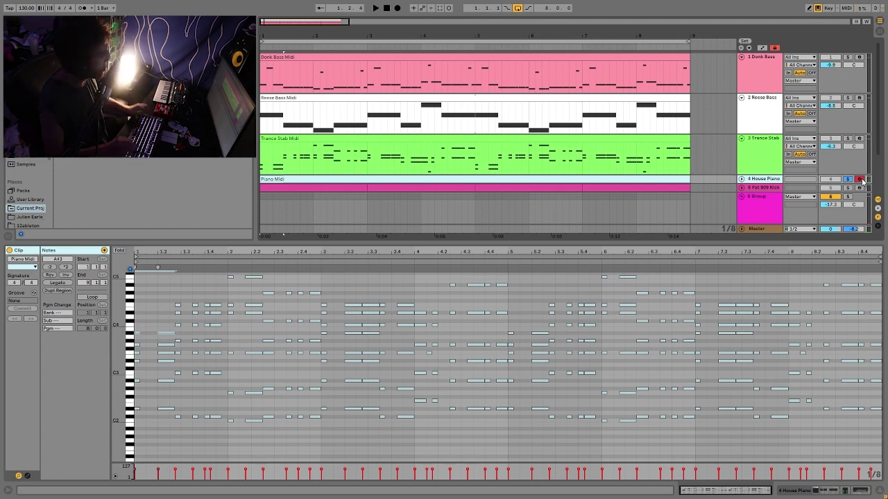
# Step: Audition the opening bars of the Piano Midi clip with the House Piano soloed
pyautogui.scroll(-1, 860, 181)
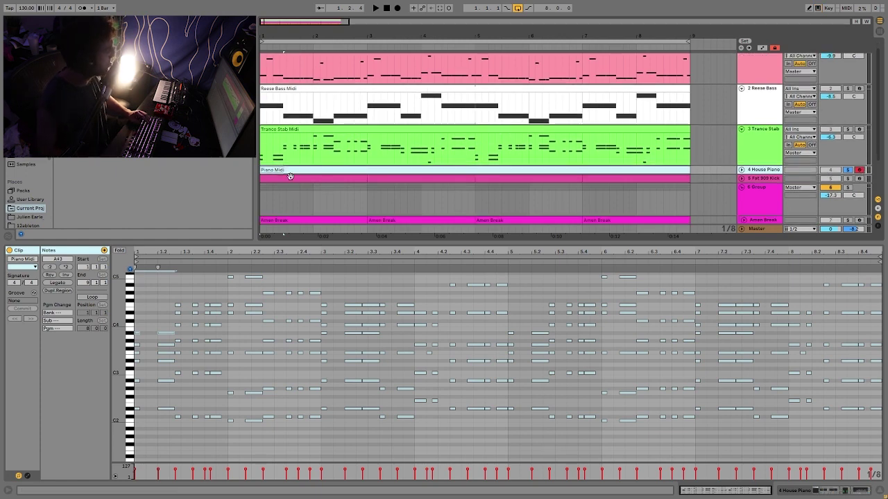
pyautogui.press('space')
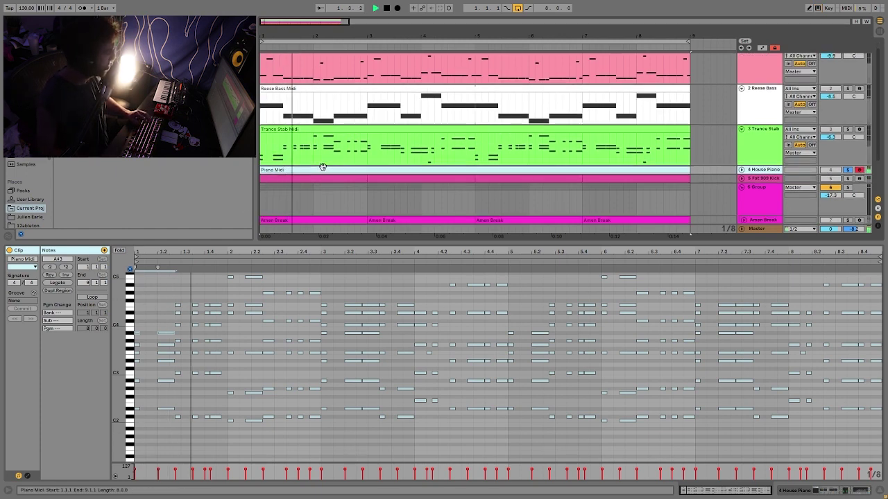
pyautogui.press('space')
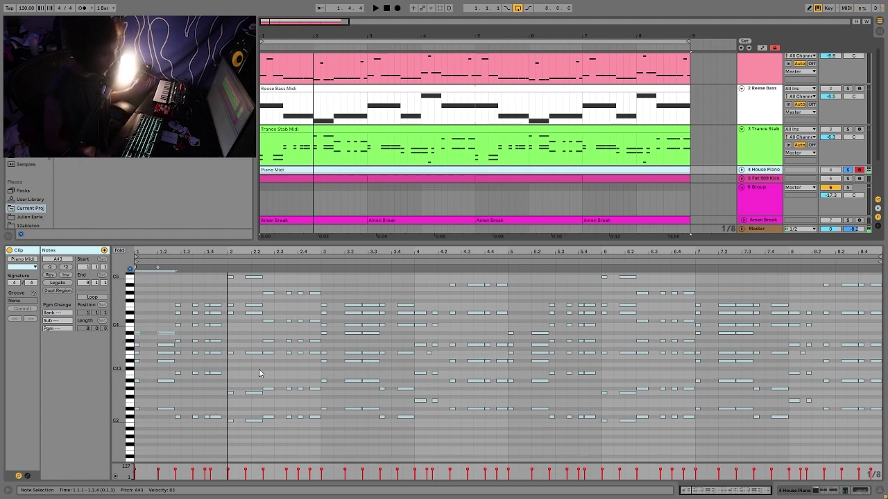
pyautogui.press('space')
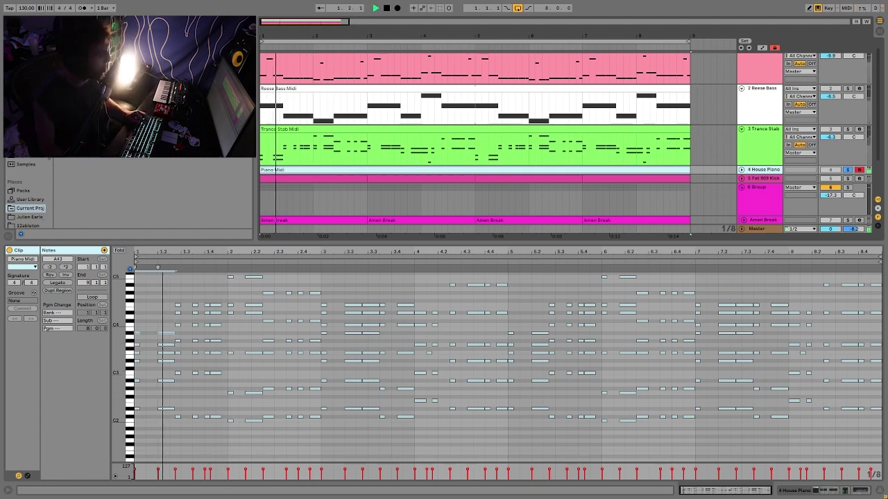
# Step: Show the House Piano track's device chain and examine the M1 Piano sample in the RaveGenerator plug-in window
pyautogui.click(750, 170)
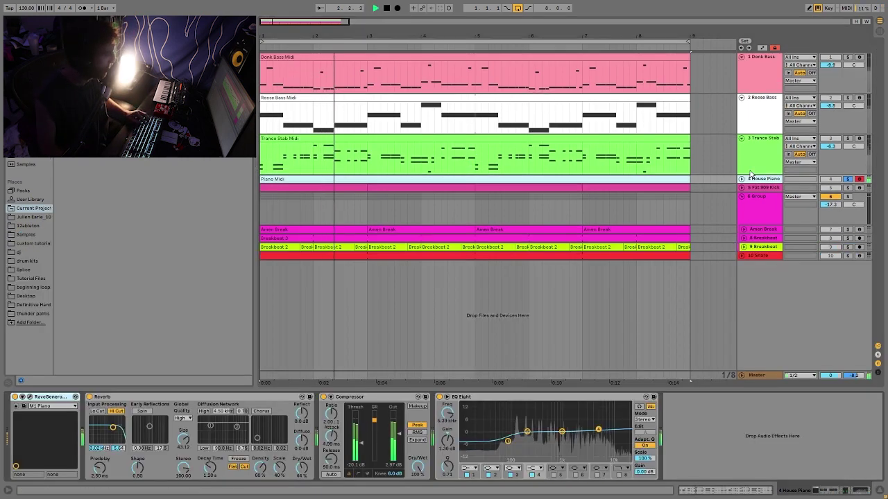
pyautogui.press('space')
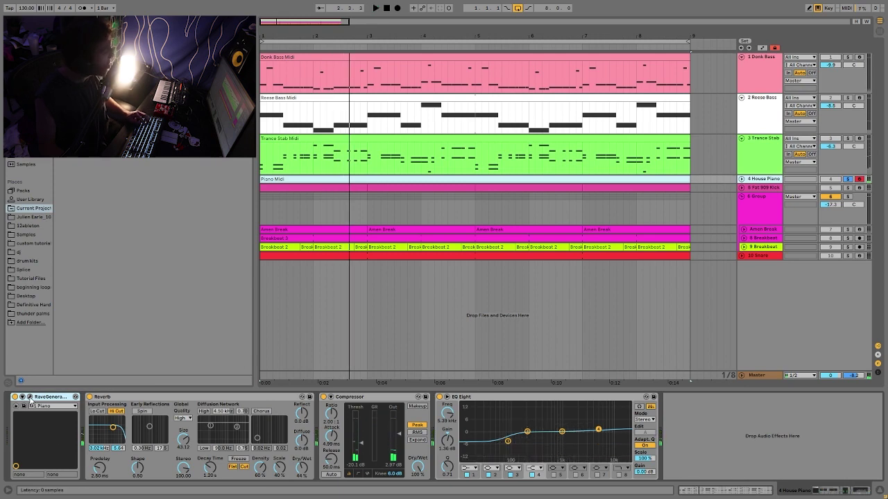
pyautogui.click(30, 398)
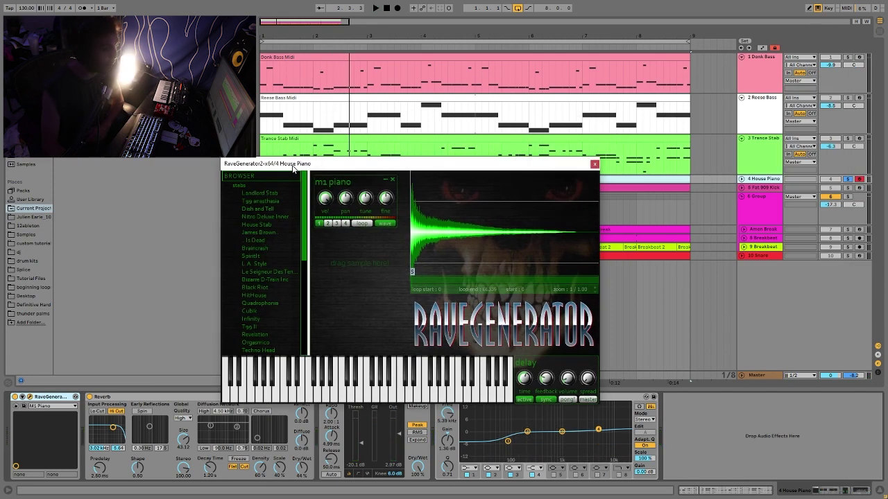
pyautogui.moveTo(287, 163); pyautogui.dragTo(278, 125)
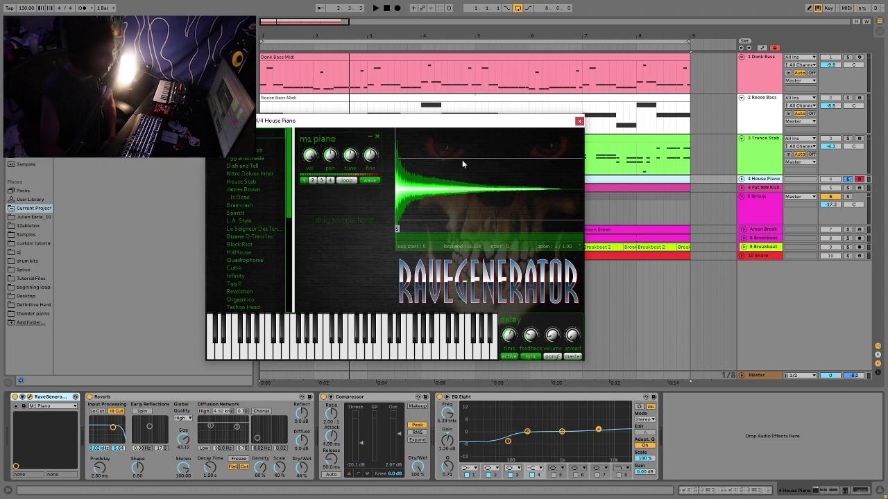
pyautogui.click(579, 123)
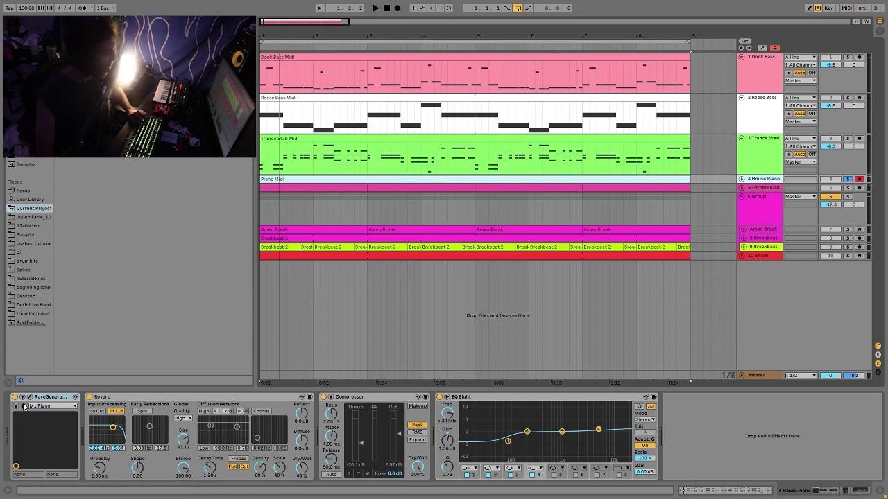
# Step: Try the Waves preset in the House Piano's RaveGenerator and reload the M1 Piano preset
pyautogui.click(45, 407)
pyautogui.scroll(3, 53, 104)
pyautogui.click(53, 105)
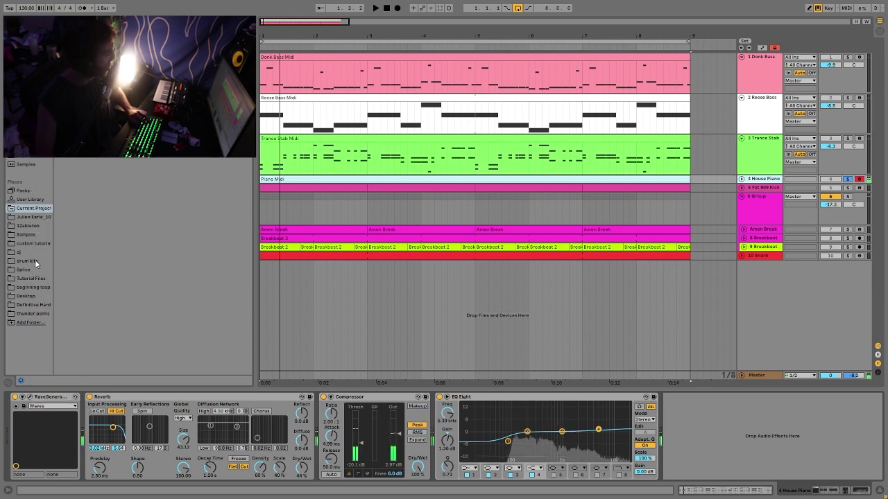
pyautogui.click(45, 407)
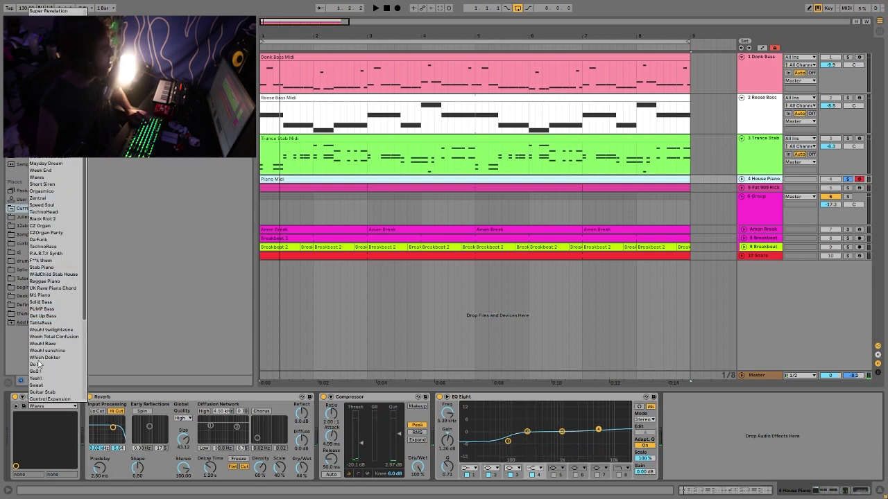
pyautogui.click(73, 295)
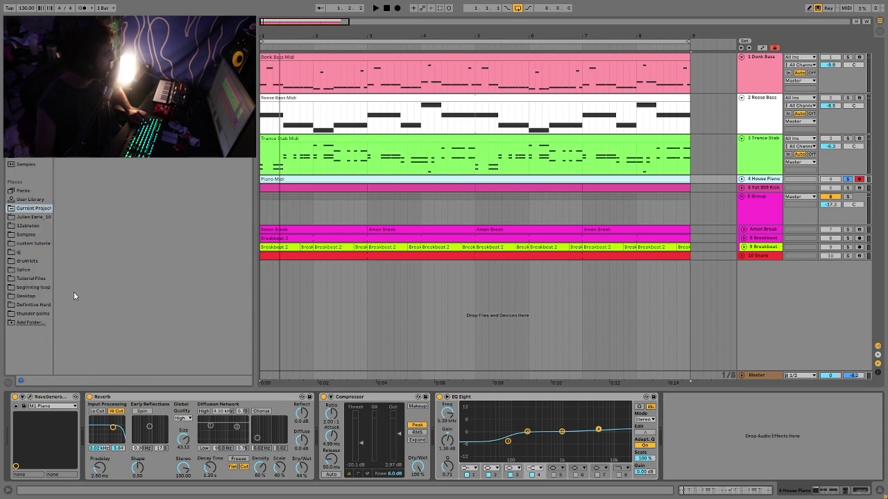
# Step: Audition the soloed House Piano with its M1 Piano preset and check the RaveGenerator window during playback
pyautogui.press('space')
pyautogui.click(30, 397)
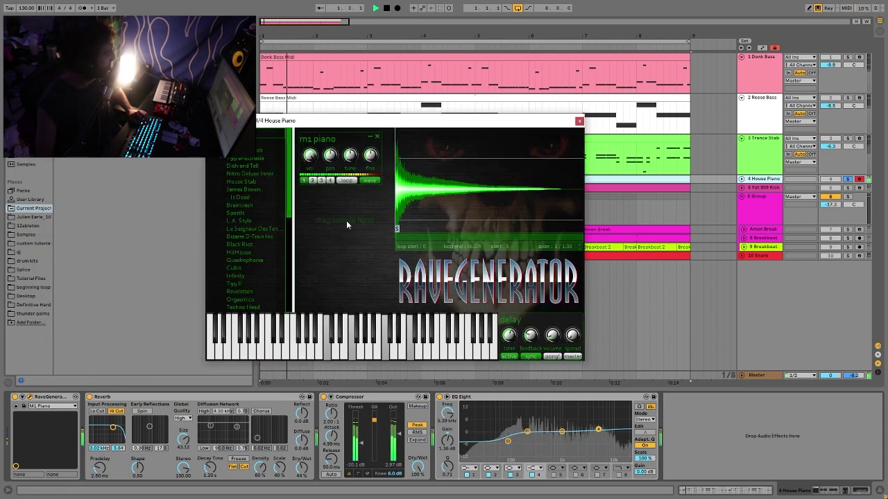
pyautogui.click(579, 121)
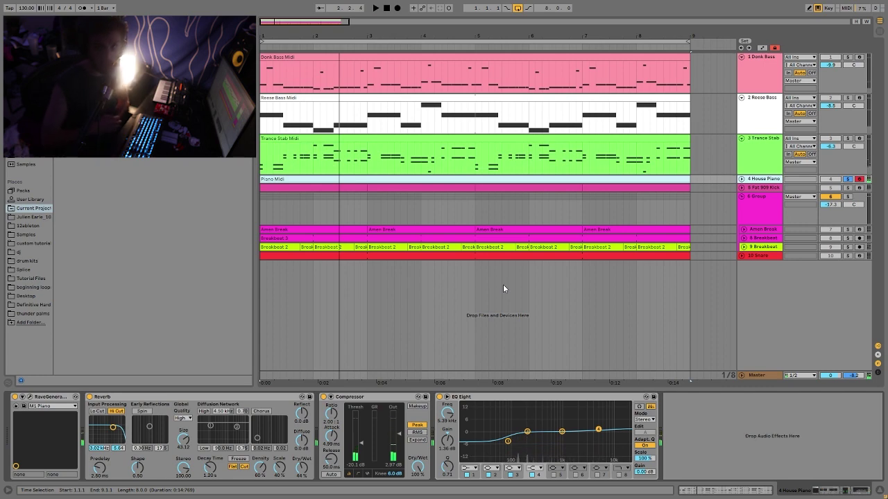
pyautogui.press('space')
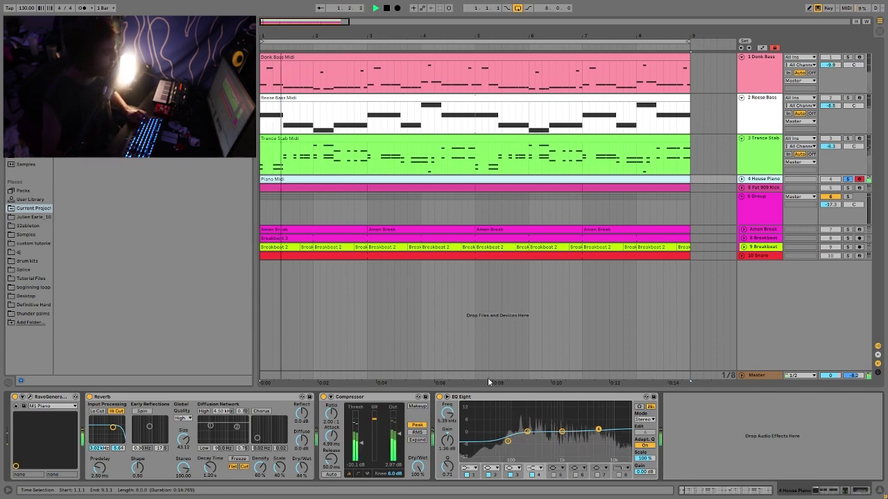
pyautogui.click(523, 230)
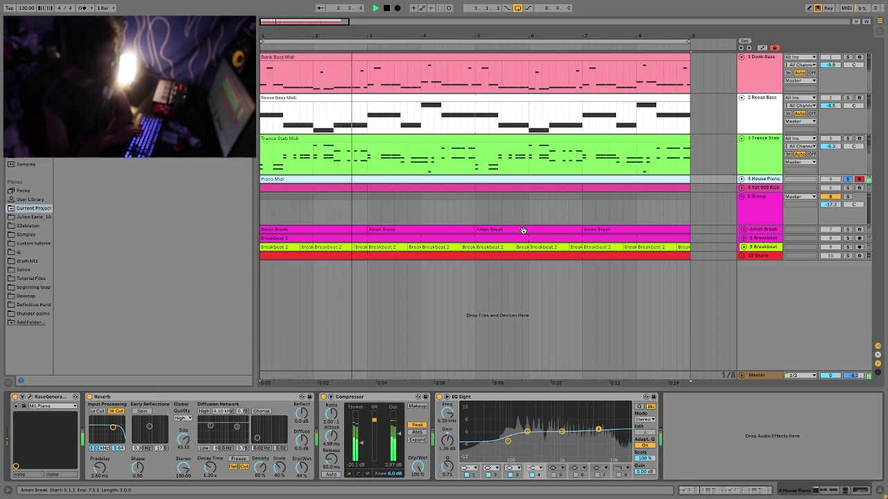
pyautogui.press('space')
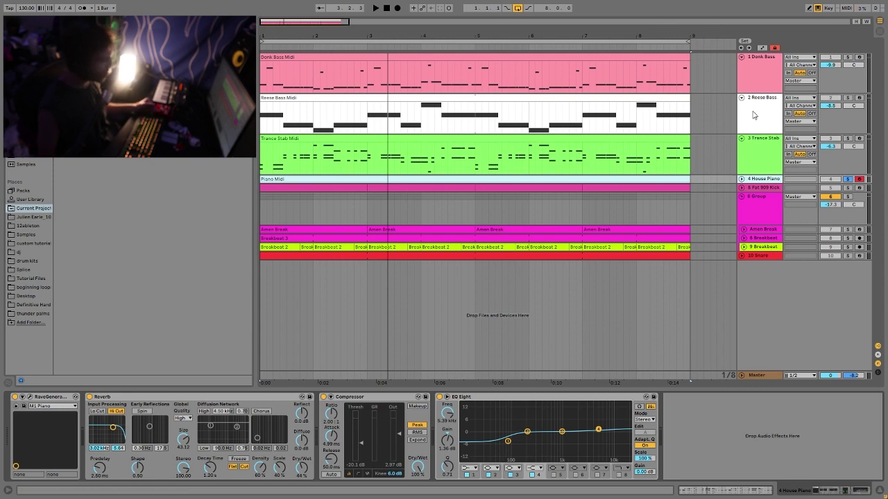
pyautogui.click(749, 85)
pyautogui.click(776, 182)
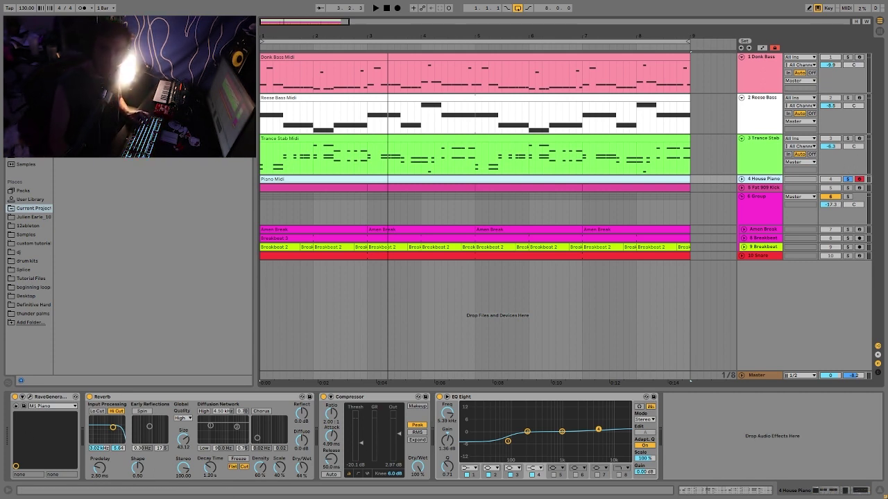
# Step: Switch the solo from the House Piano to the Fat 909 Kick and move the House Piano track above Trance Stab
pyautogui.press('space')
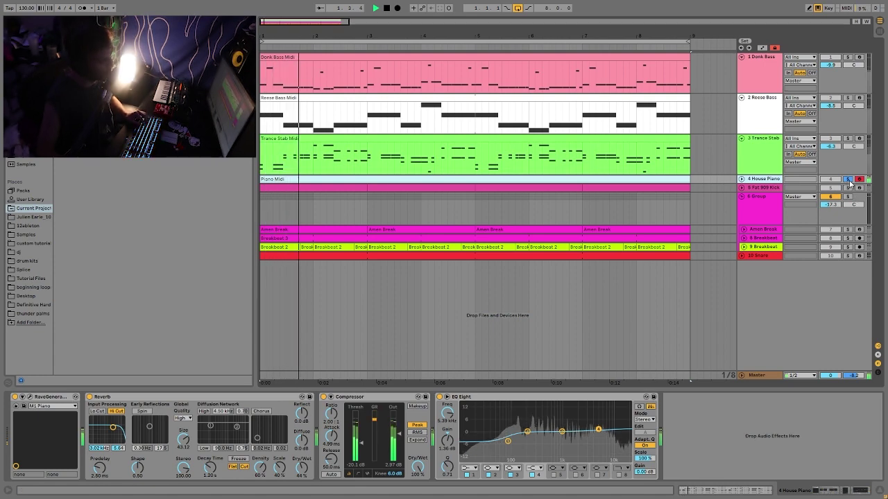
pyautogui.press('space')
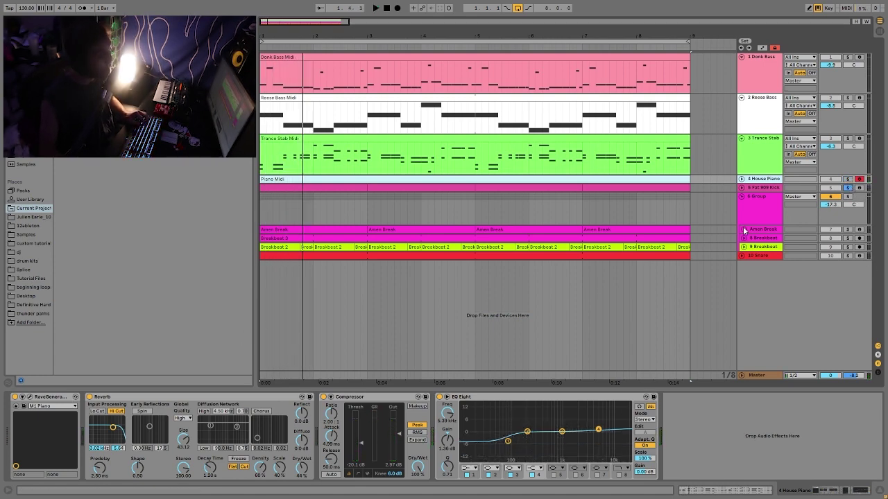
pyautogui.click(761, 188)
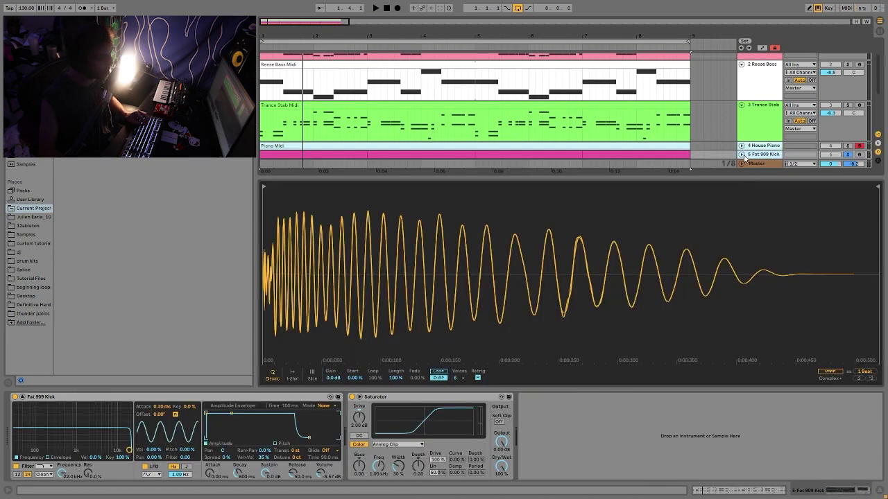
pyautogui.moveTo(761, 147); pyautogui.dragTo(761, 143)
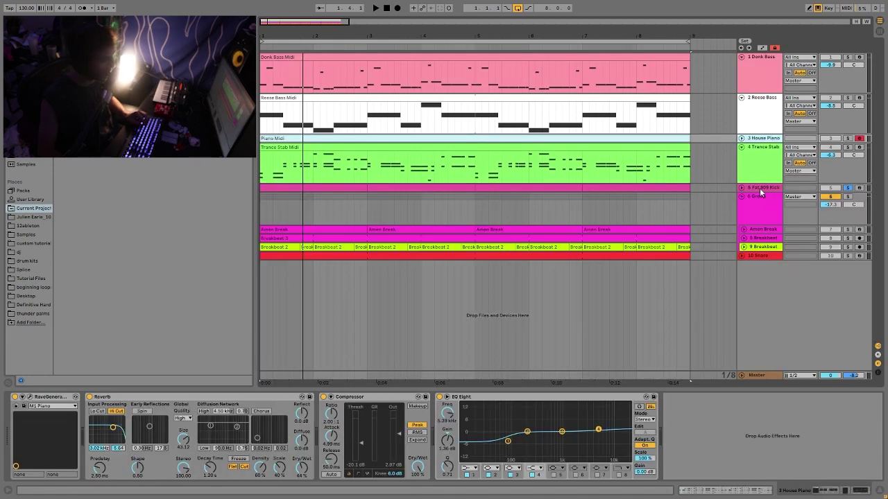
# Step: Audition the soloed Fat 909 Kick, collapse its enlarged sample display into the device chain and unfold its track
pyautogui.click(759, 188)
pyautogui.press('space')
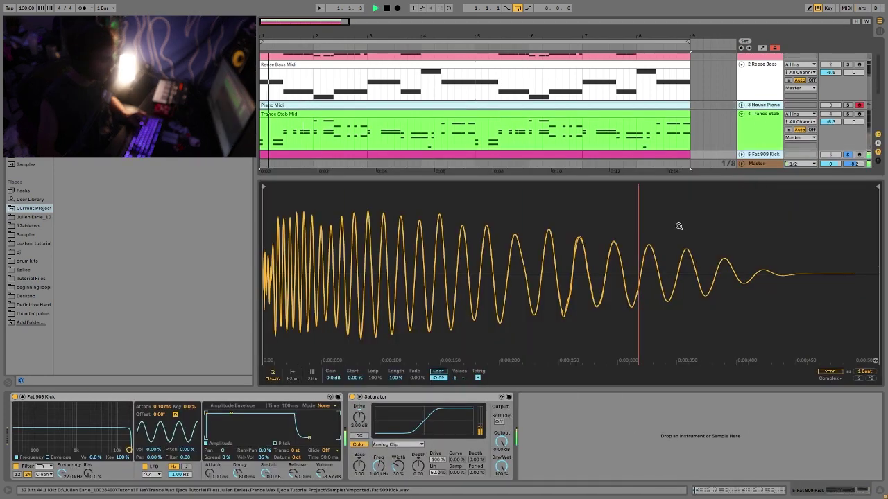
pyautogui.click(23, 397)
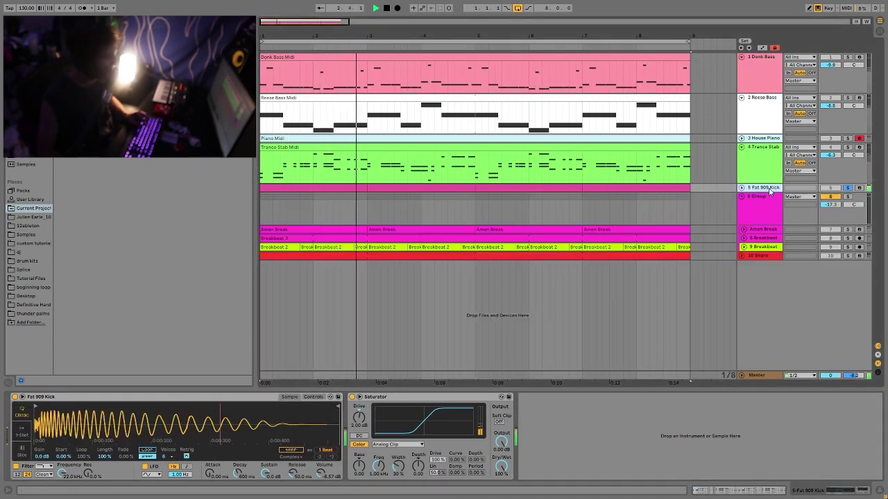
pyautogui.click(743, 187)
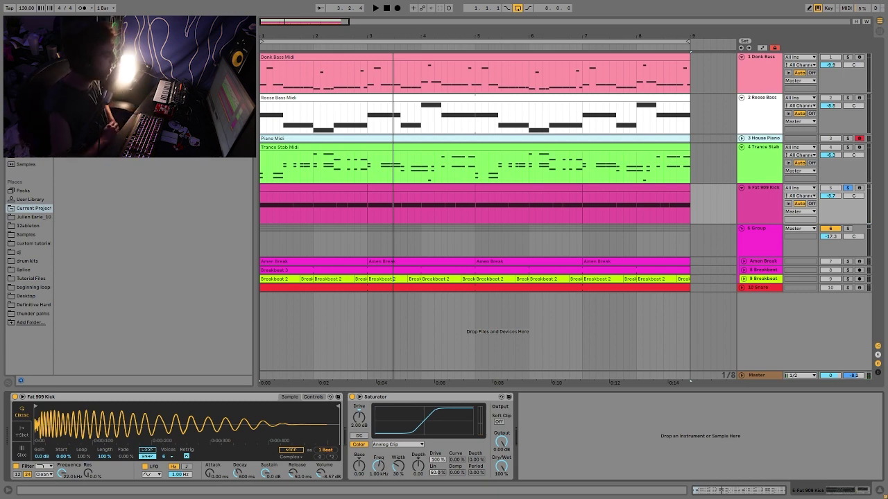
pyautogui.press('space')
pyautogui.press('space')
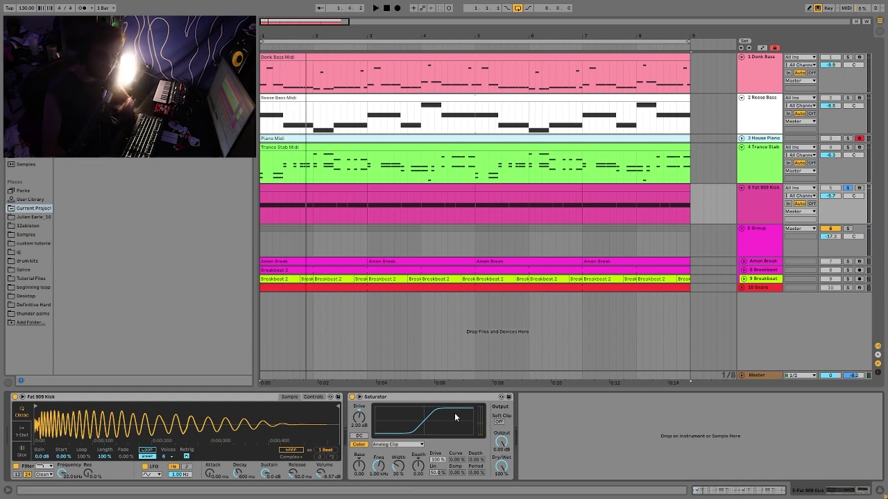
# Step: Compare the full mix with the kick alone by releasing the Fat 909 Kick's solo and soloing it again
pyautogui.click(847, 188)
pyautogui.press('space')
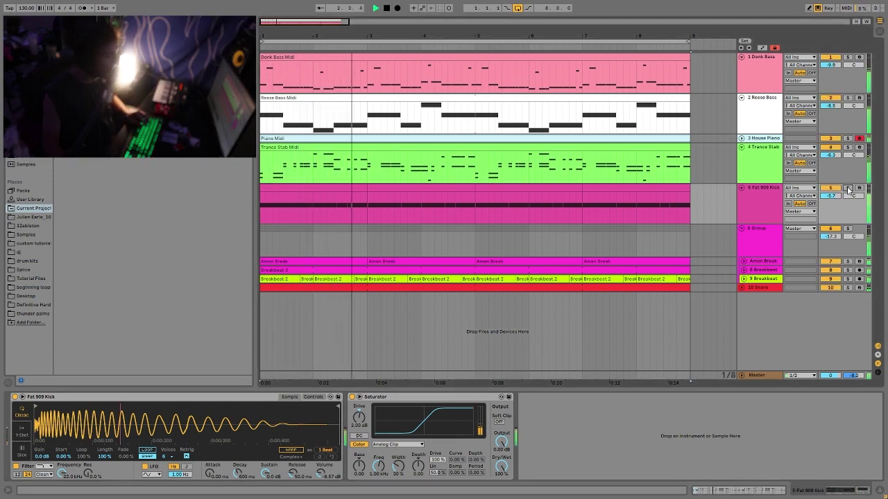
pyautogui.click(847, 188)
pyautogui.press('space')
pyautogui.press('space')
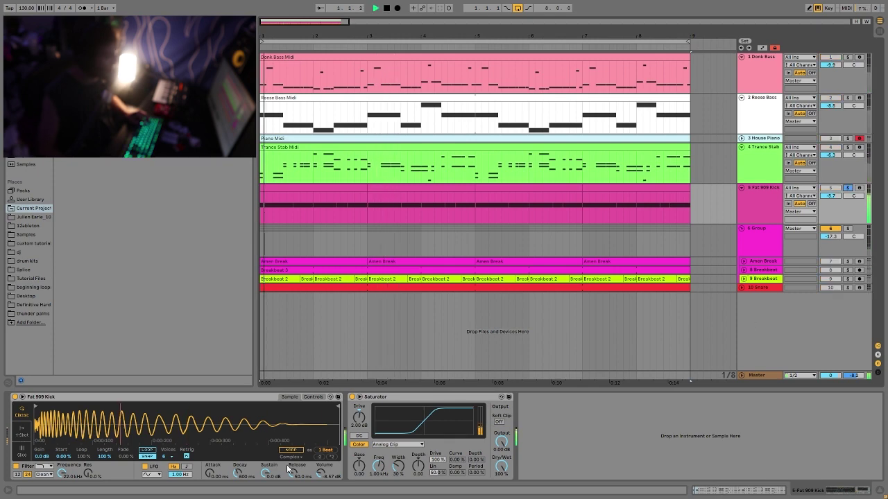
pyautogui.press('space')
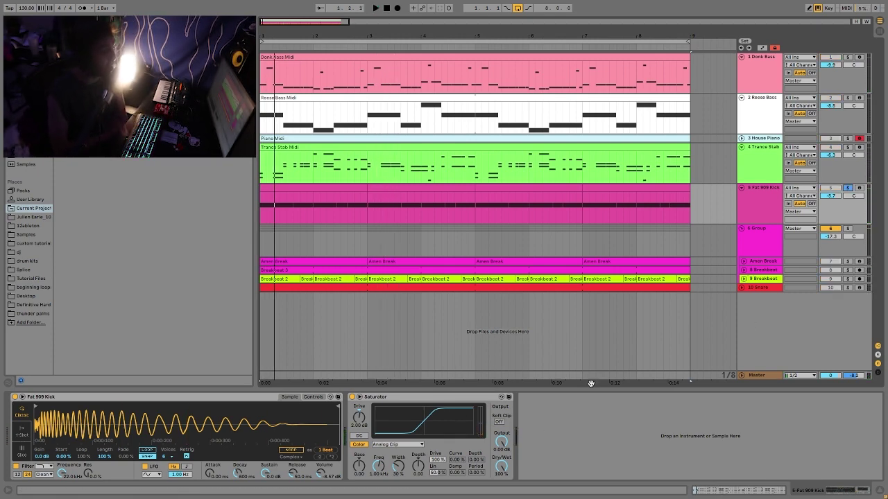
# Step: Solo the breakbeat Group and the Snare together with the Fat 909 Kick and audition the combined drums
pyautogui.keyDown('ctrl'); pyautogui.click(848, 228); pyautogui.keyUp('ctrl')
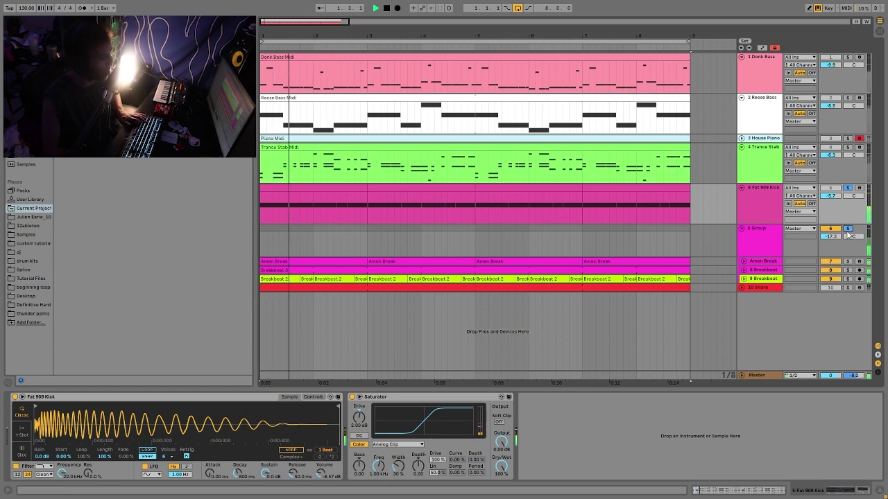
pyautogui.press('space')
pyautogui.click(847, 287)
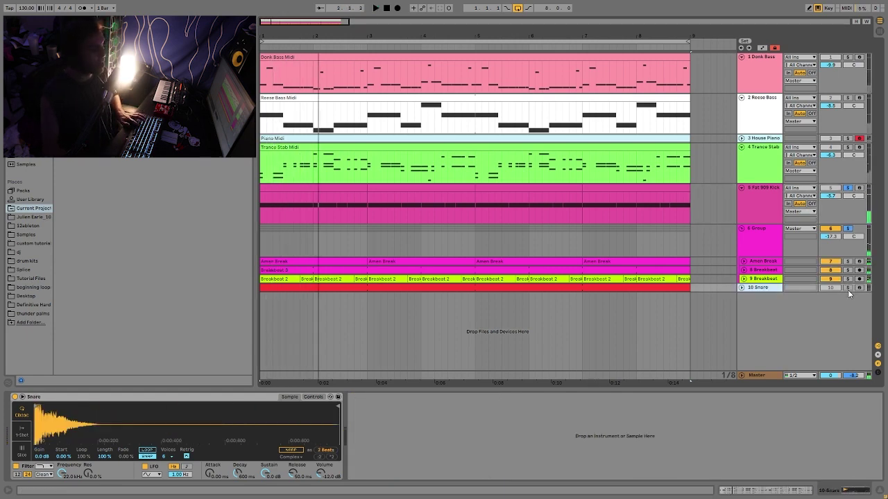
pyautogui.press('space')
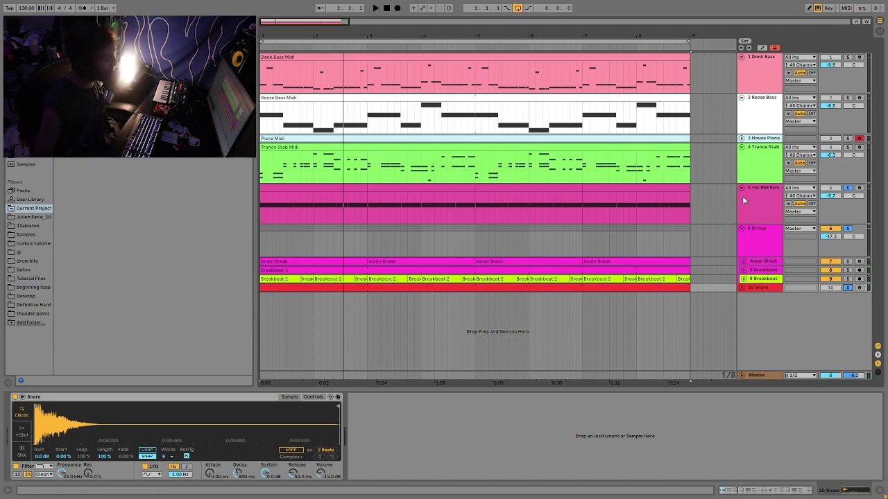
pyautogui.click(682, 200)
pyautogui.press('space')
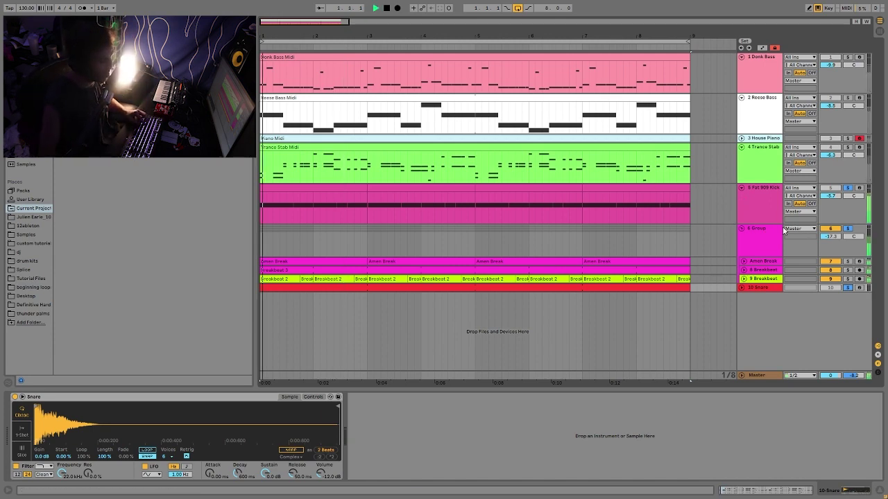
pyautogui.click(754, 203)
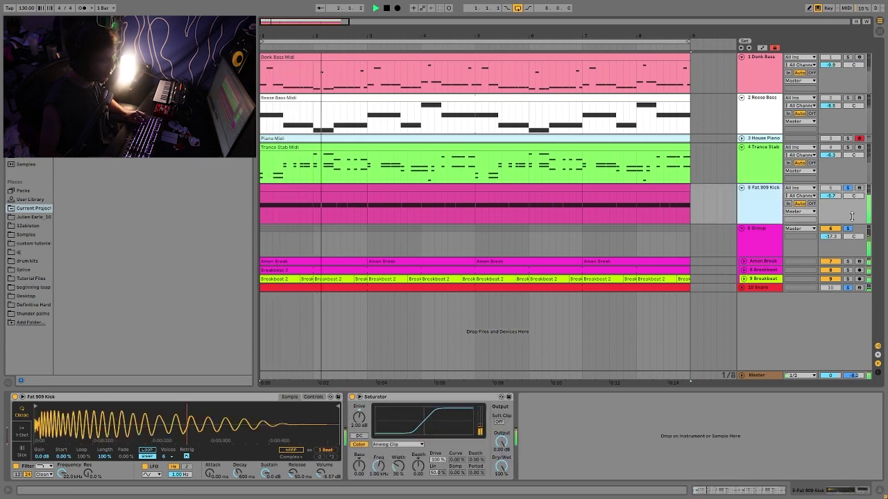
# Step: Solo only the breakbeat Group and unfold its Amen Break track and both Breakbeat tracks
pyautogui.click(848, 230)
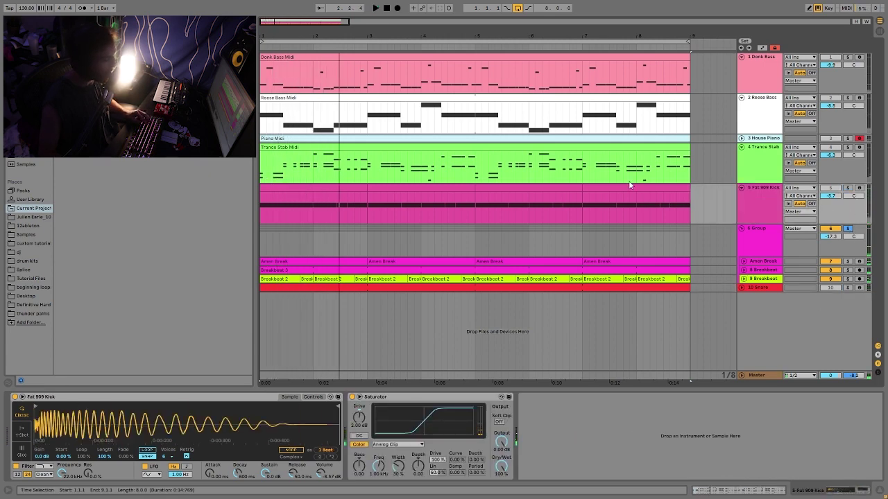
pyautogui.click(754, 263)
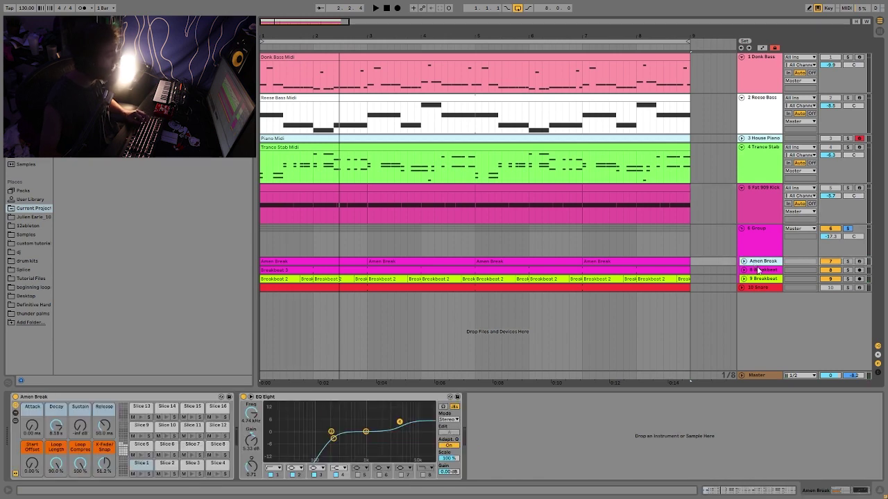
pyautogui.hotkey('shift', 'Down')
pyautogui.hotkey('shift', 'Down')
pyautogui.press('u')
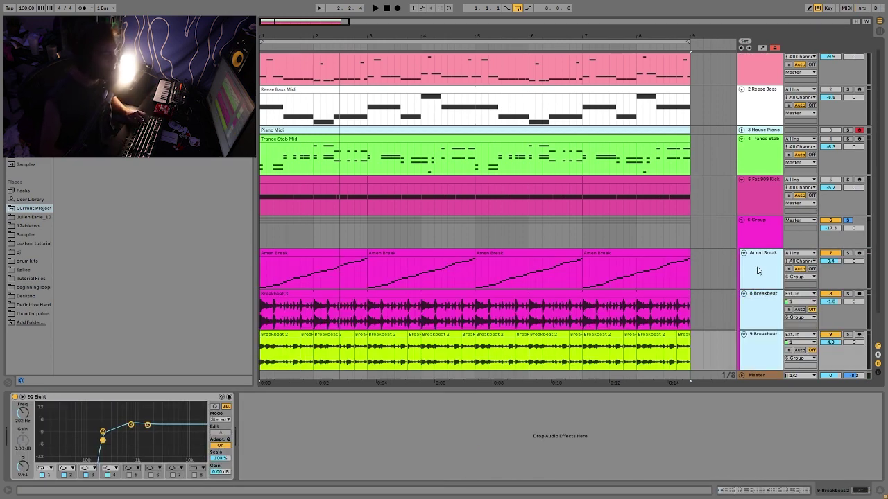
# Step: Audition the soloed Group while examining the device chains of the Amen Break and track 9 Breakbeat
pyautogui.press('space')
pyautogui.scroll(-2, 765, 281)
pyautogui.click(761, 251)
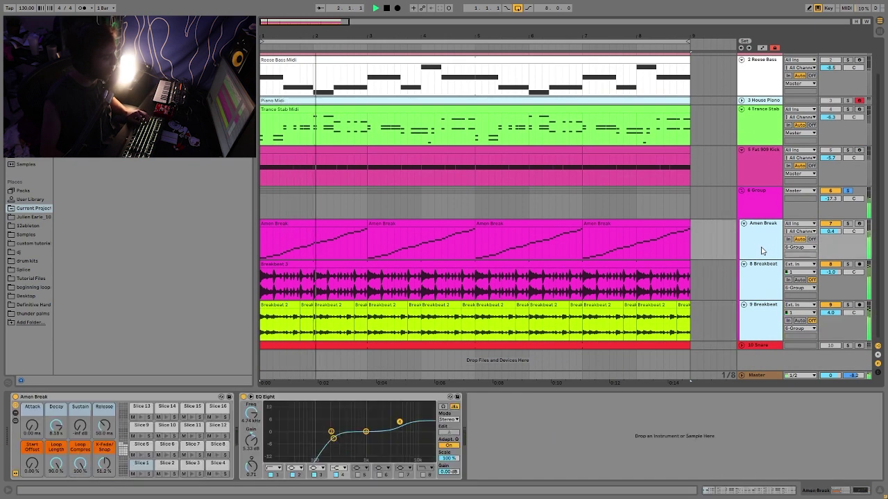
pyautogui.click(762, 317)
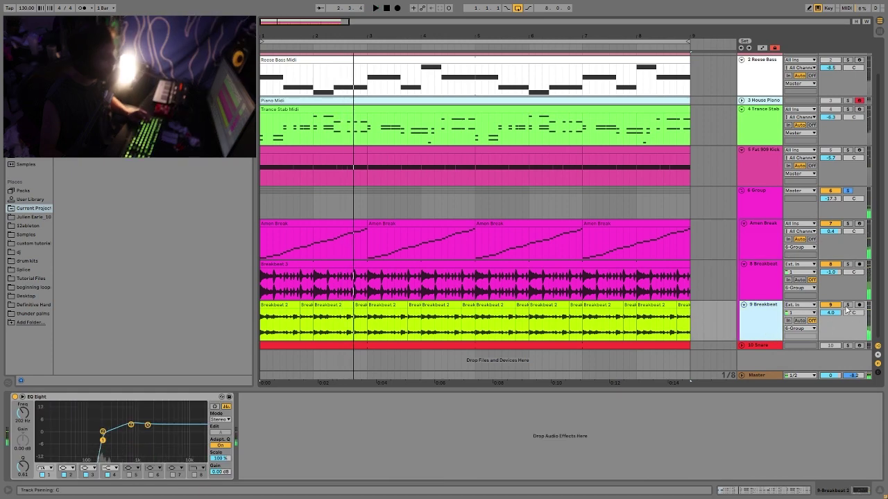
# Step: Solo track 9 Breakbeat and track 8 Breakbeat one after the other, and show track 8's Auto Filter
pyautogui.click(847, 306)
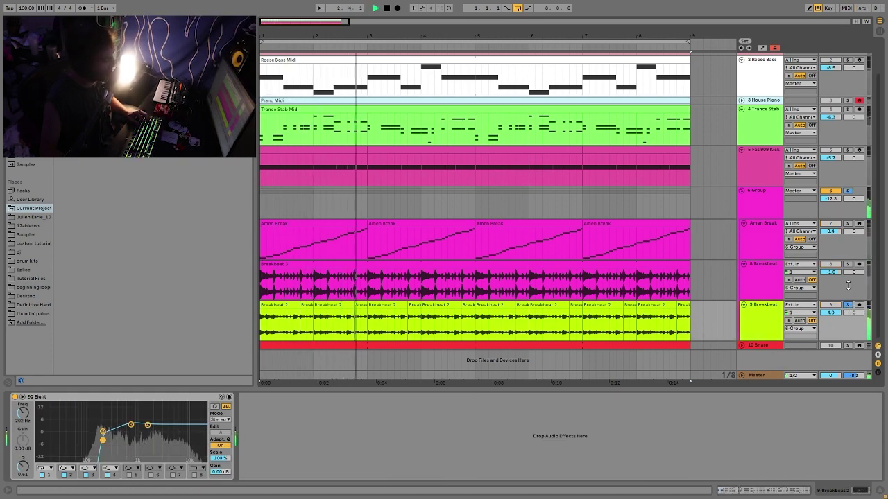
pyautogui.click(846, 264)
pyautogui.click(762, 283)
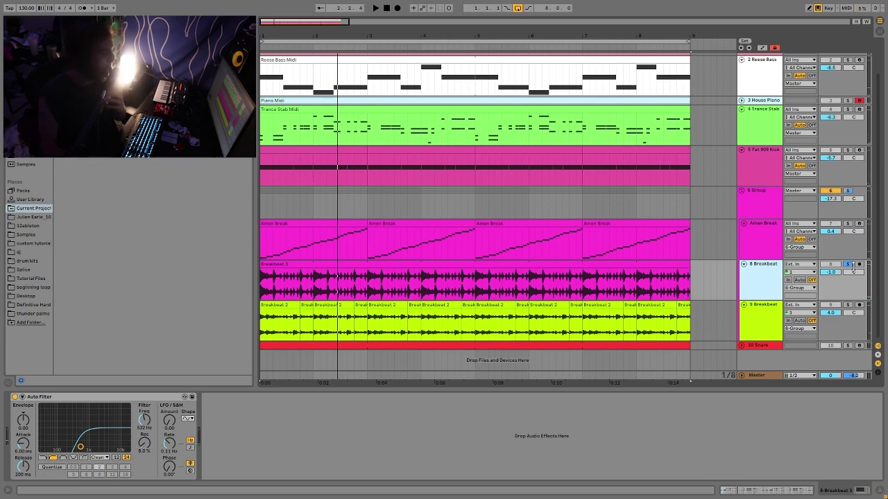
# Step: Solo the Amen Break track, show its slice rack and EQ Eight, and audition it alone
pyautogui.click(847, 224)
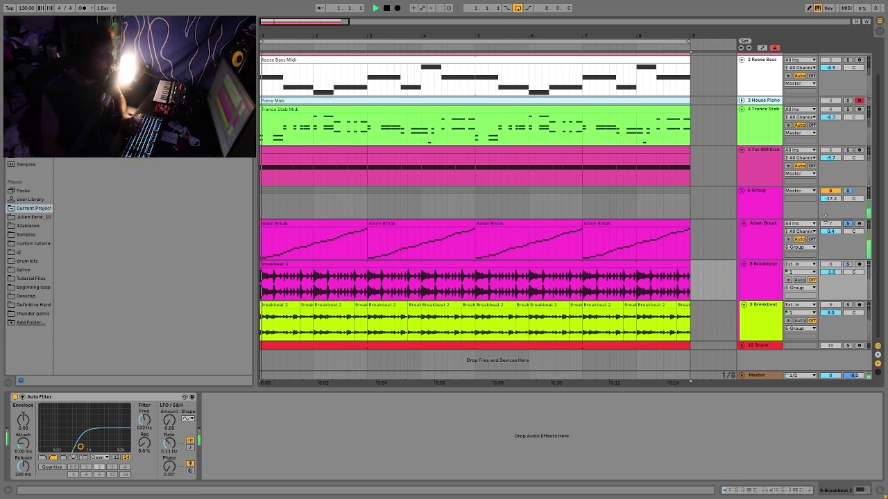
pyautogui.click(753, 233)
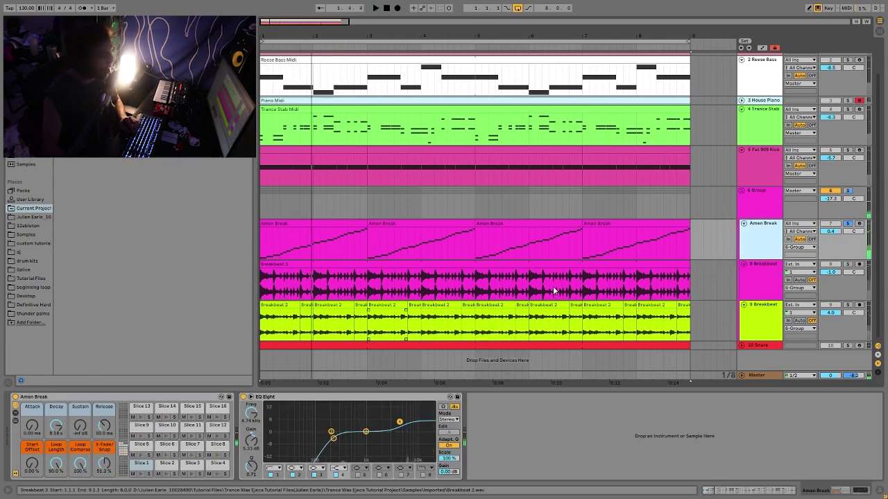
pyautogui.press('space')
pyautogui.press('space')
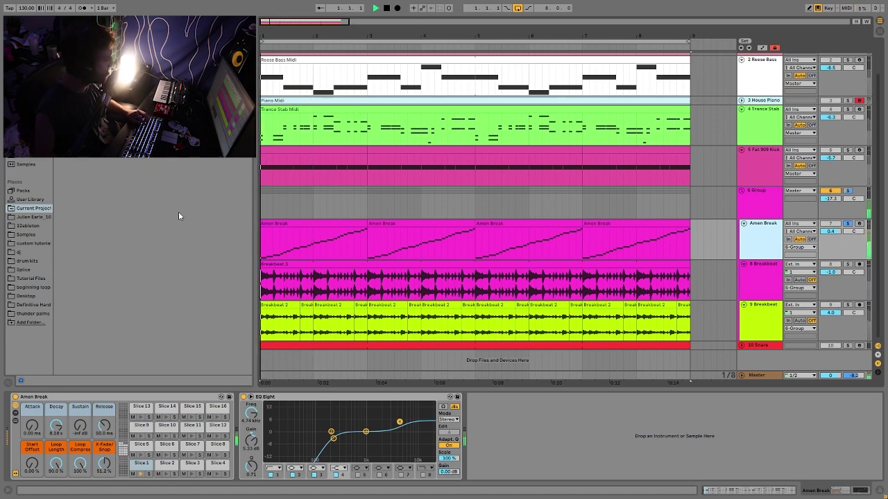
pyautogui.press('space')
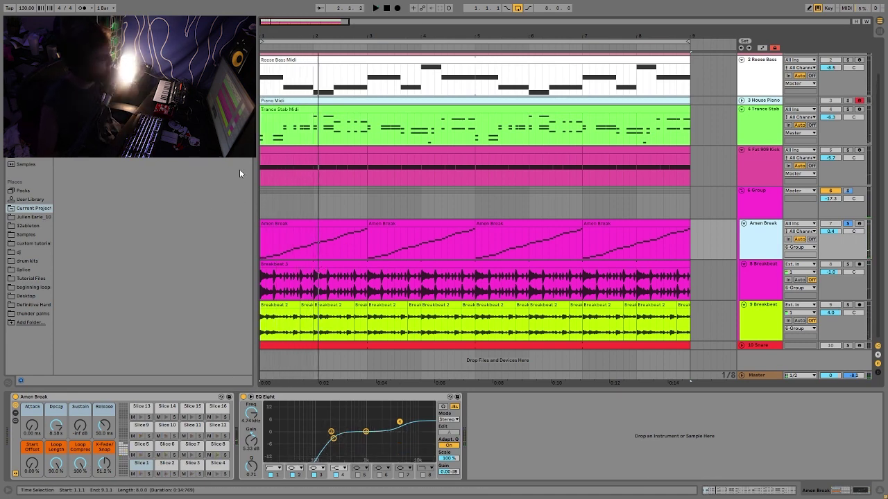
# Step: Preview a sample in the browser and reset the master's cue volume to 0
pyautogui.hotkey('ctrl', 'f')
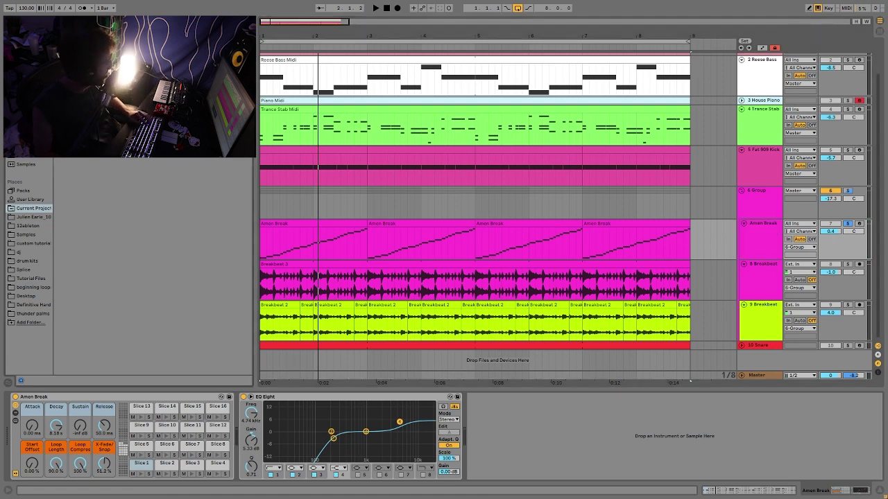
pyautogui.press('Down')
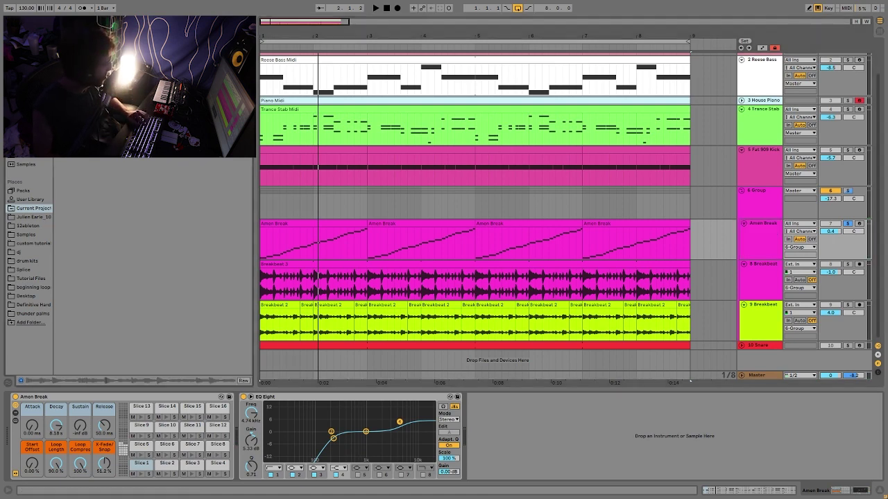
pyautogui.press('Delete')
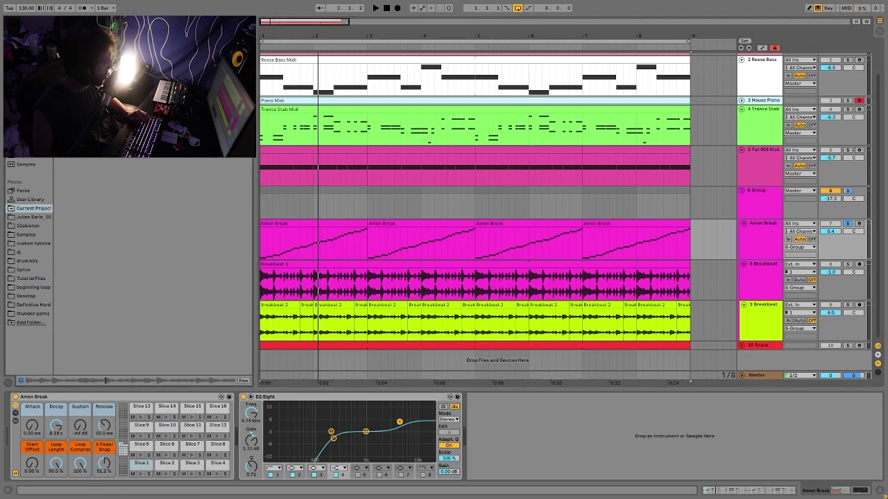
# Step: Examine the Slice to New MIDI Track options with Transient slicing and the Built-in preset, plus the Amen Break clip's sliced notes
pyautogui.rightClick(79, 86)
pyautogui.click(117, 106)
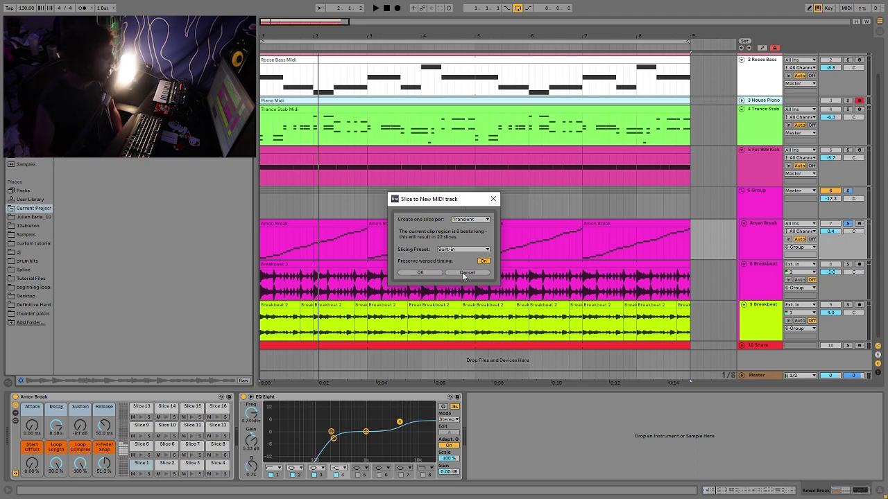
pyautogui.click(420, 272)
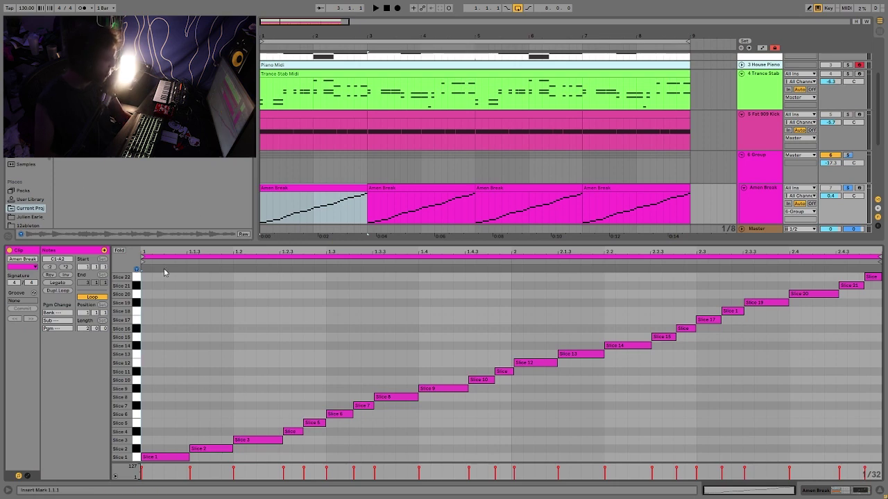
pyautogui.click(778, 208)
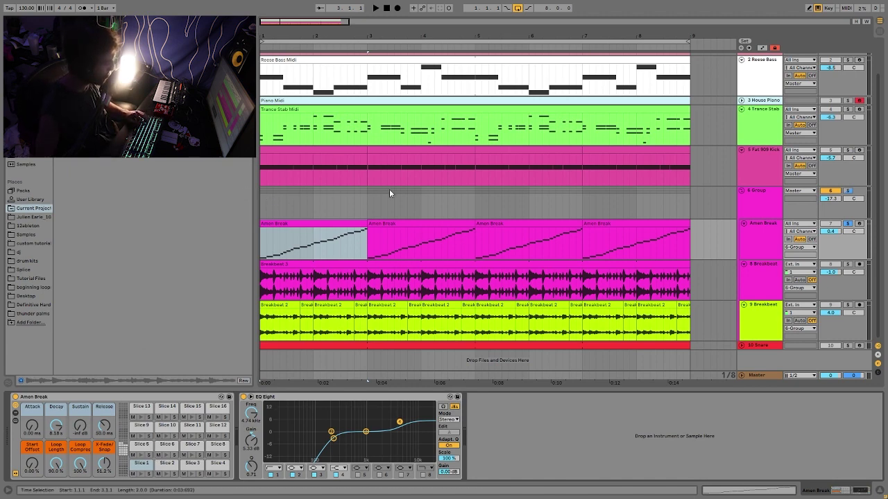
# Step: Try the Amen Break rack's Decay at 60.0 s during playback and undo the change
pyautogui.press('space')
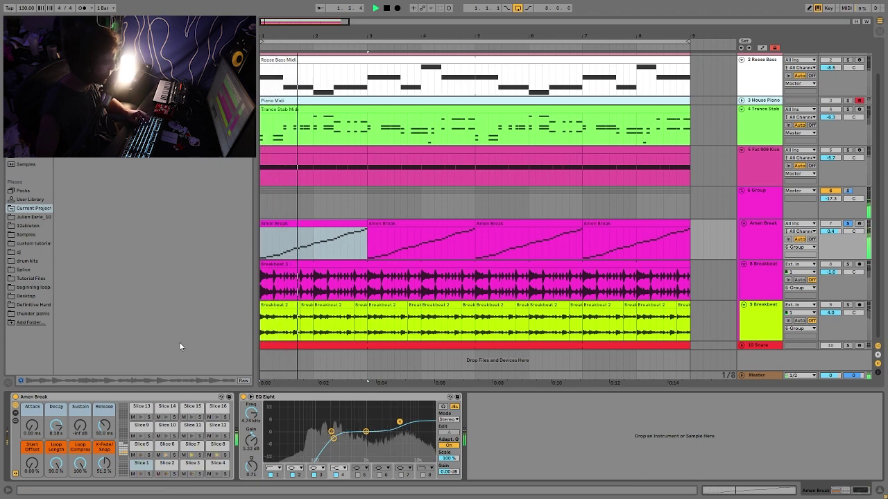
pyautogui.moveTo(60, 434); pyautogui.dragTo(87, 312)
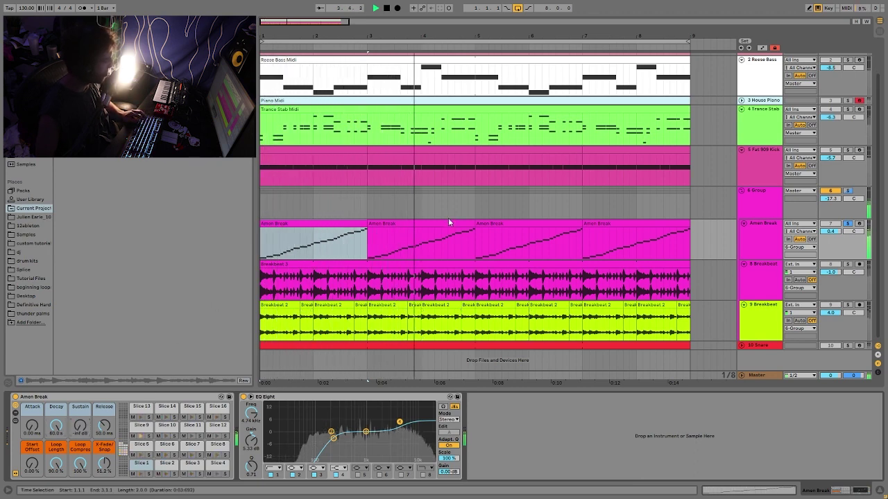
pyautogui.hotkey('ctrl', 'z')
pyautogui.hotkey('ctrl', 'z')
pyautogui.moveTo(57, 427); pyautogui.dragTo(57, 472)
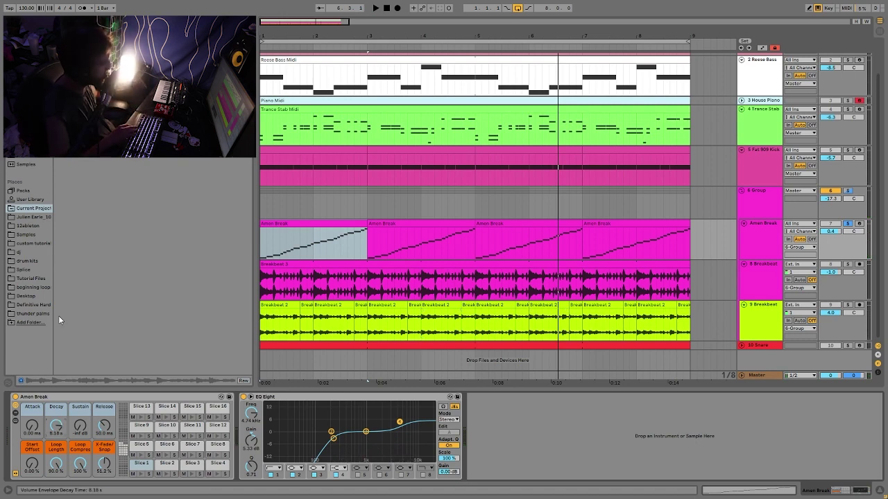
# Step: Replay the soloed Amen Break from the beginning and release its solo
pyautogui.press('space')
pyautogui.press('space')
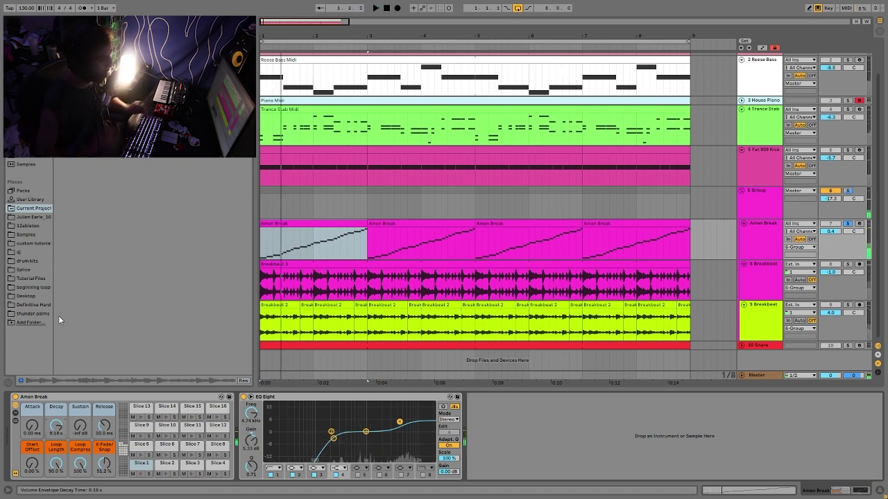
pyautogui.press('space')
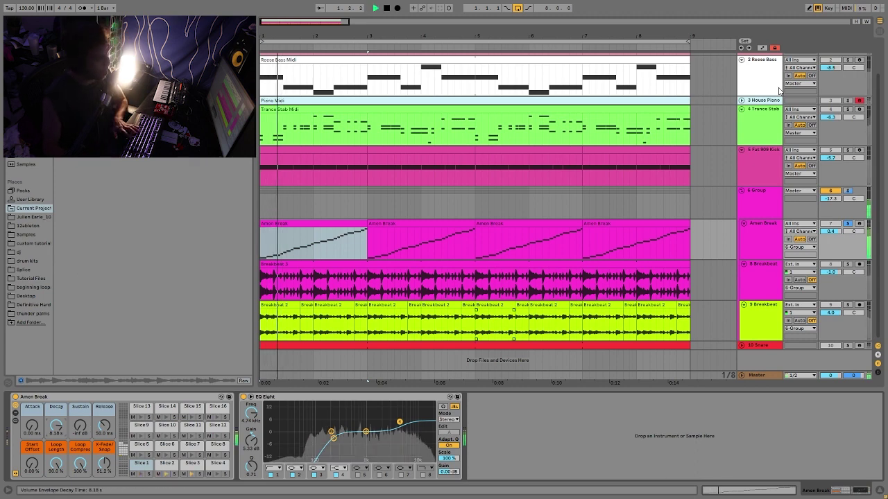
pyautogui.press('space')
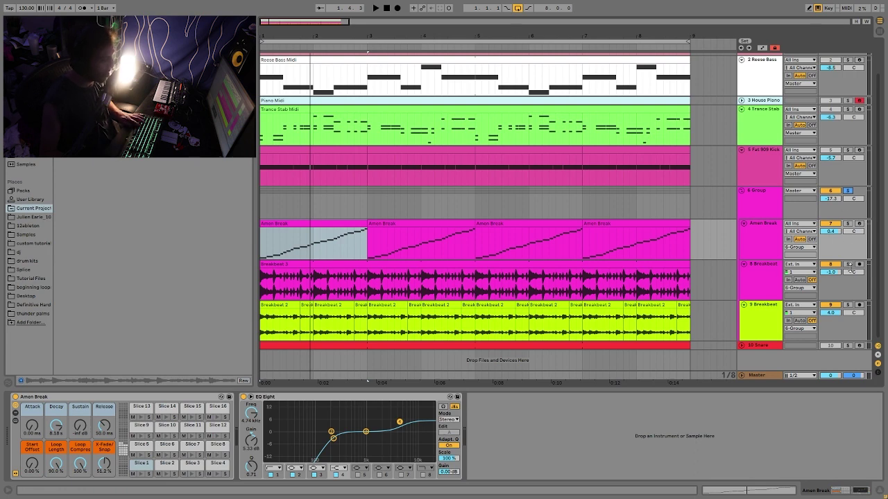
# Step: Play both Breakbeat tracks soloed together and add the Amen Break to the soloed layers
pyautogui.press('space')
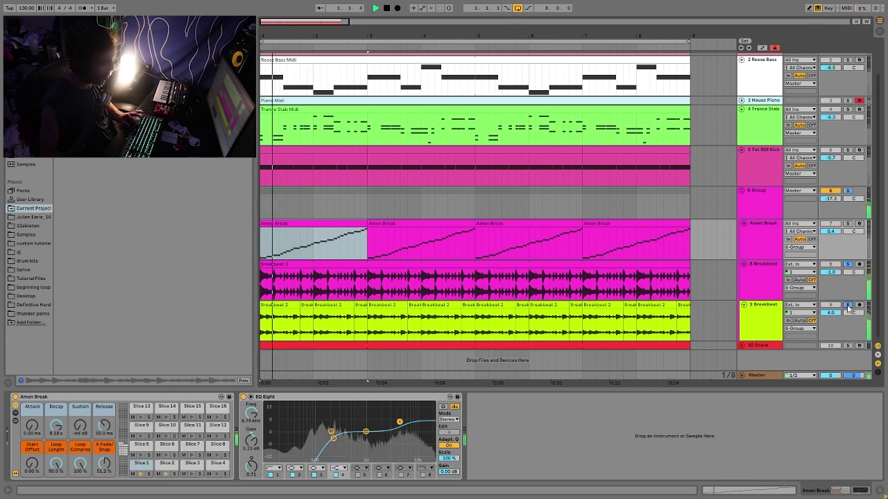
pyautogui.click(847, 224)
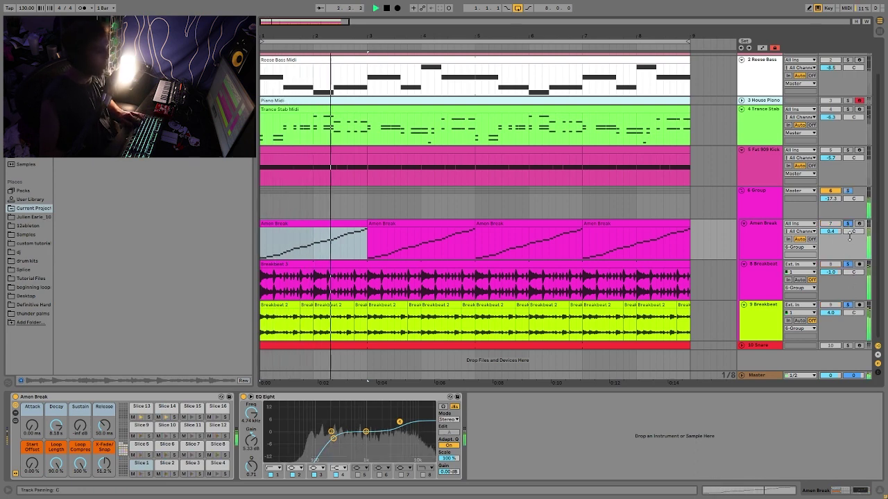
pyautogui.click(847, 267)
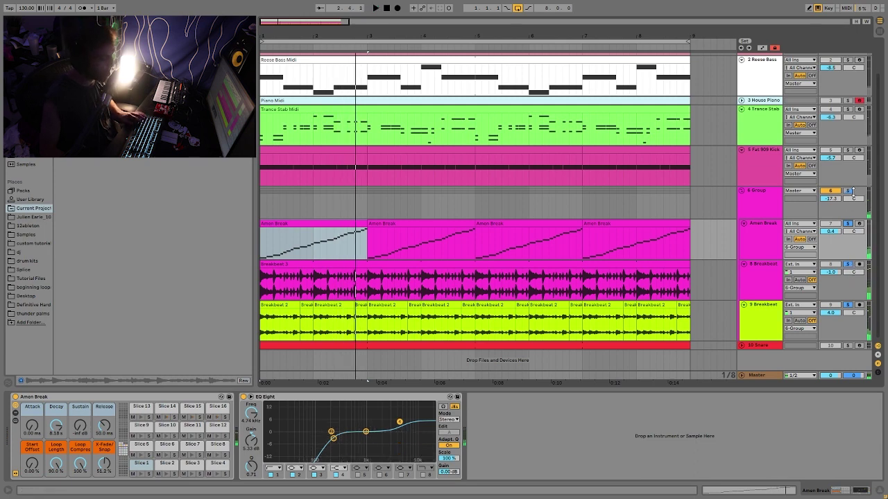
# Step: Play the full mix without solos and examine the breakbeat Group's Drum Buss and EQ Eight
pyautogui.press('space')
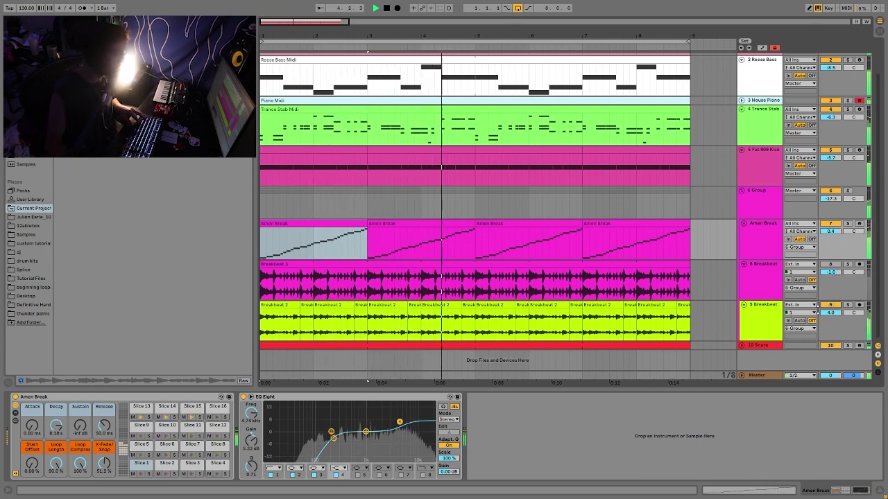
pyautogui.click(774, 209)
pyautogui.click(303, 328)
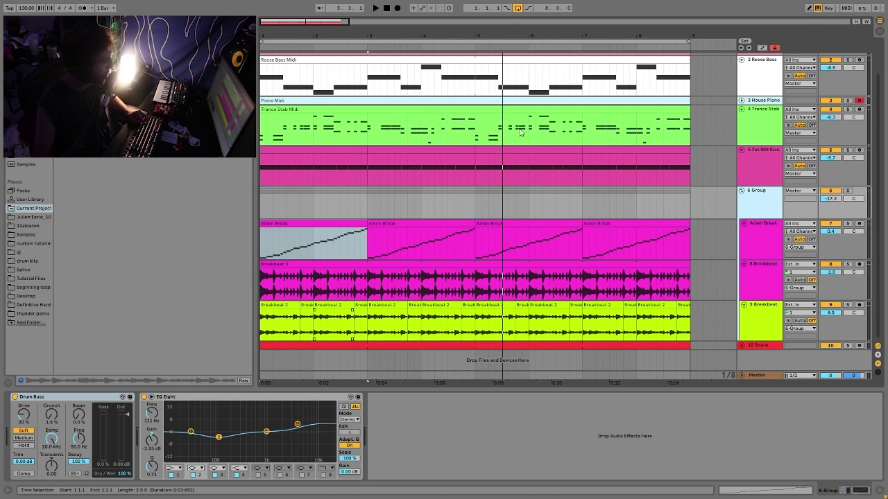
# Step: Solo and unfold the Snare track, and audition it alone with its sampler device shown
pyautogui.click(848, 346)
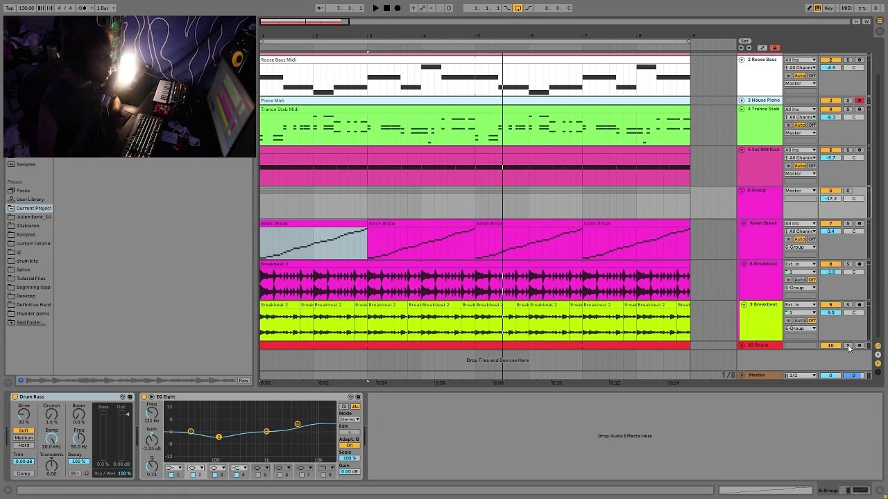
pyautogui.click(770, 346)
pyautogui.click(740, 346)
pyautogui.press('space')
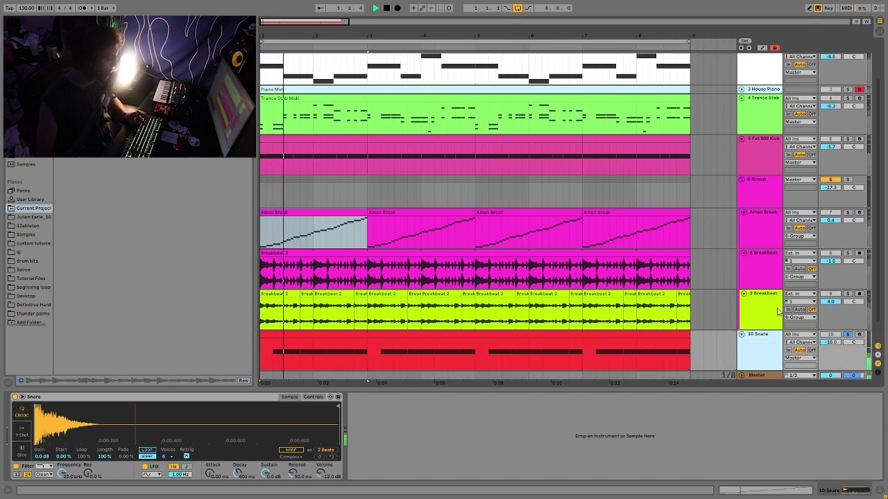
pyautogui.scroll(1, 813, 274)
pyautogui.scroll(-1, 814, 274)
pyautogui.press('space')
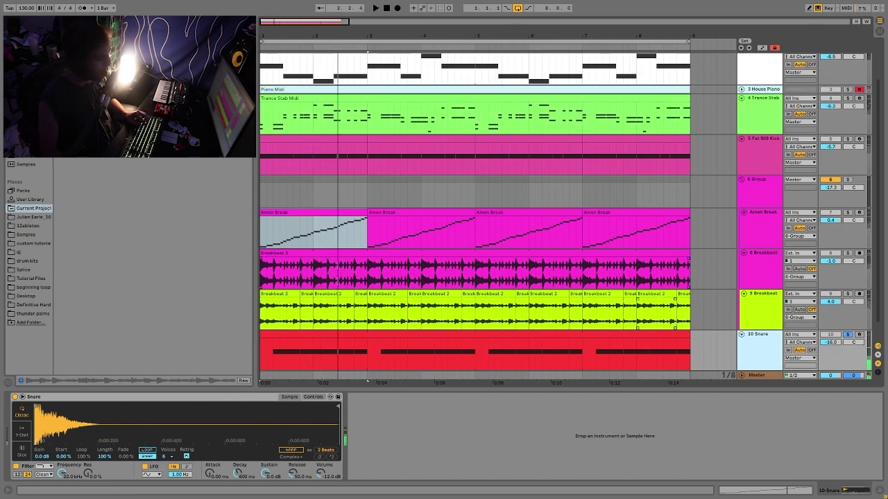
# Step: Set the Snare's volume to -11.4 dB while it plays soloed with the breakbeat Group, and release the solos
pyautogui.click(847, 181)
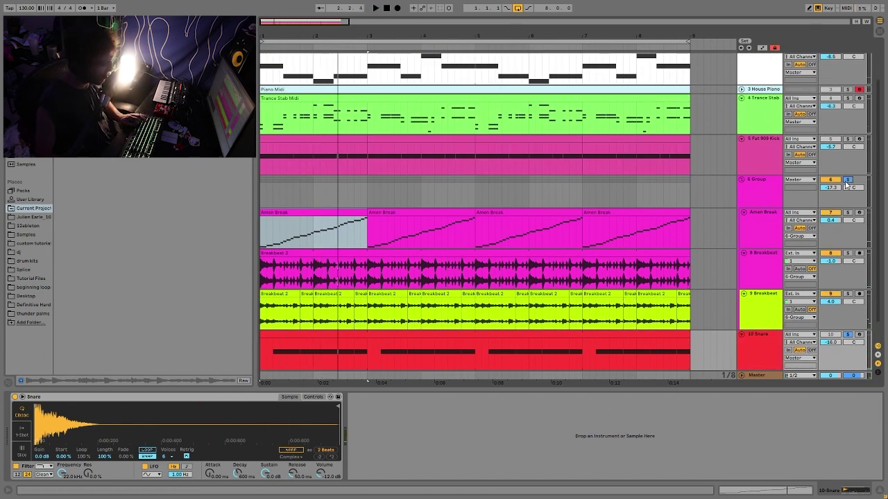
pyautogui.press('space')
pyautogui.moveTo(830, 343); pyautogui.dragTo(833, 336)
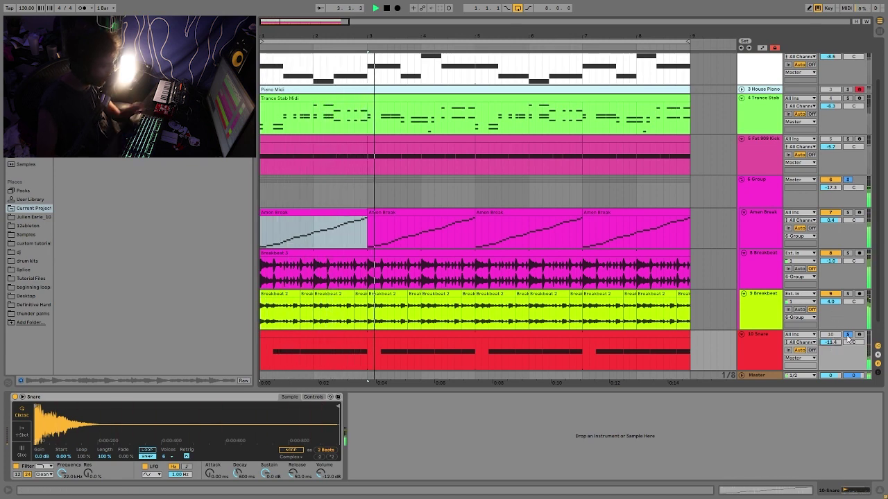
pyautogui.click(848, 336)
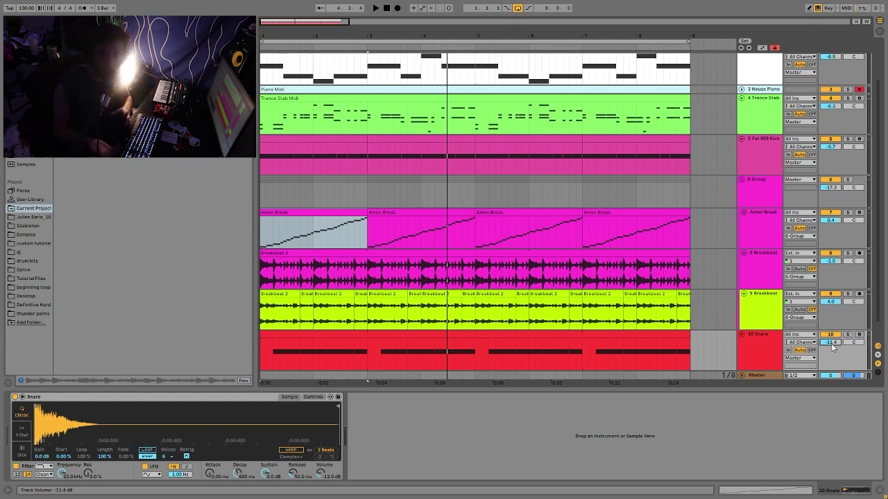
# Step: Fold all tracks while the full mix plays, and show the breakbeat Group's devices before stopping playback
pyautogui.press('space')
pyautogui.scroll(-1, 767, 351)
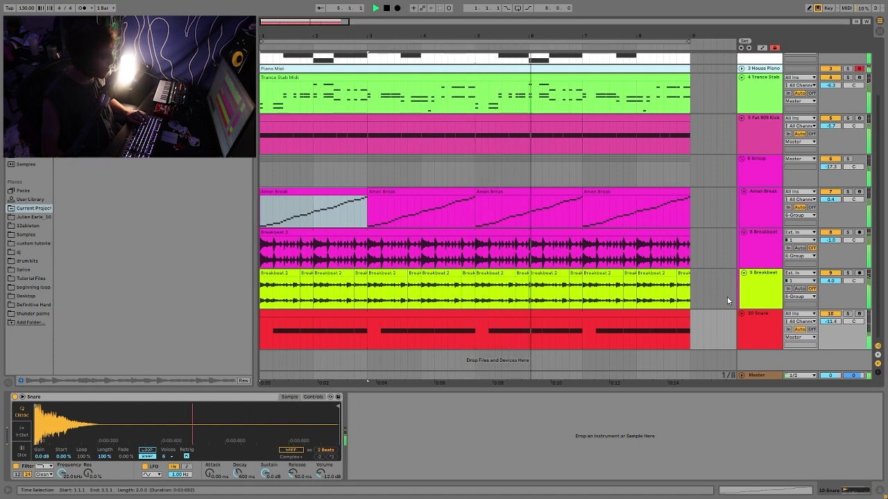
pyautogui.click(745, 322)
pyautogui.hotkey('ctrl', 'a')
pyautogui.press('u')
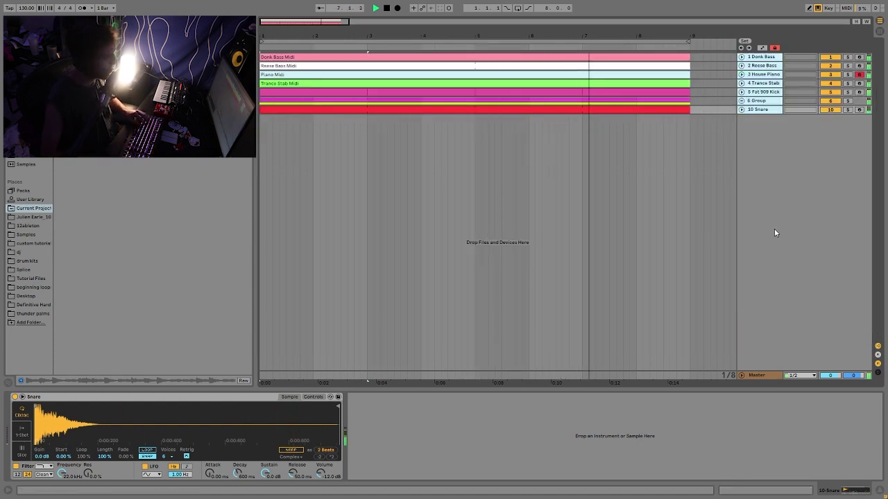
pyautogui.click(769, 100)
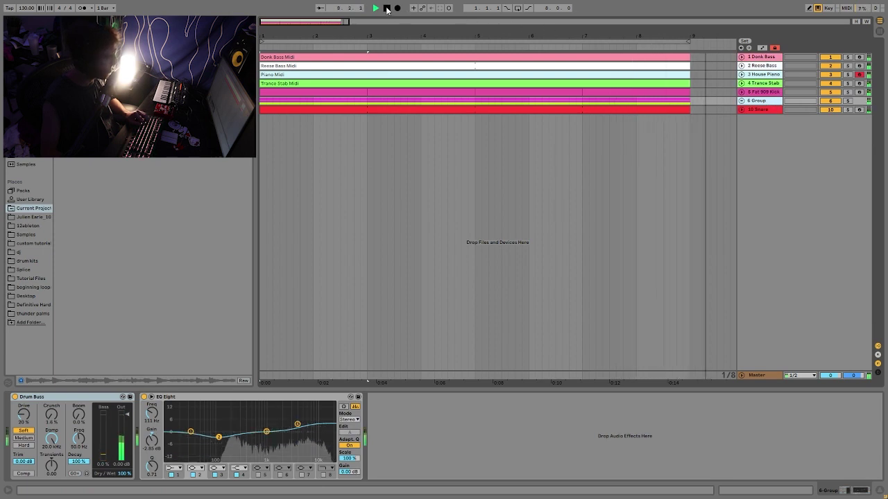
pyautogui.click(387, 8)
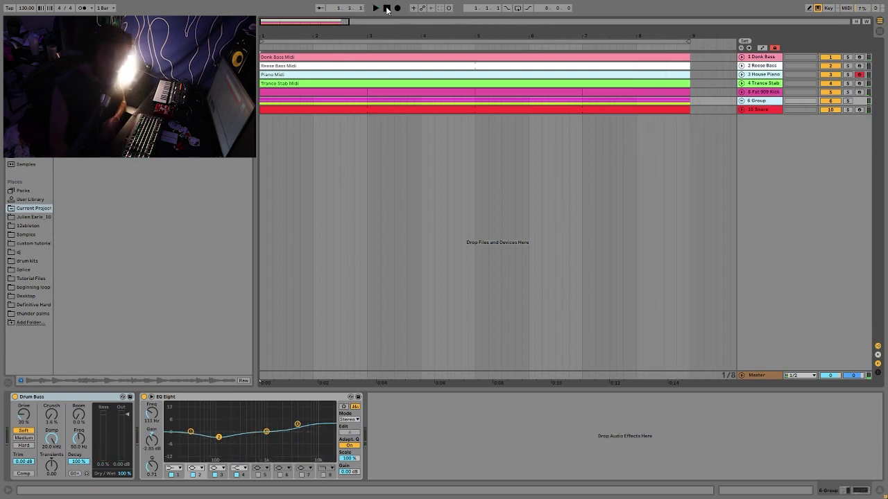